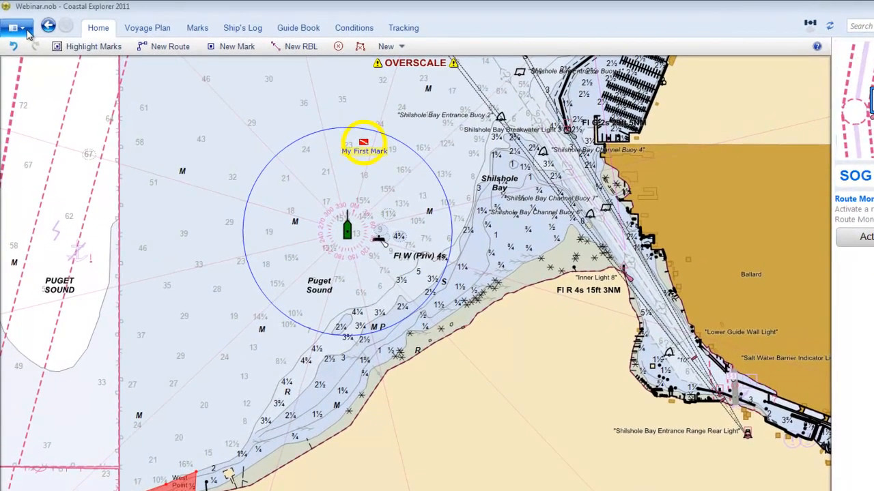
Start installing the ActiveCaptain add-on from the program's licensing and add-ons window
{"action": "left_click", "coordinate": [25, 29]}
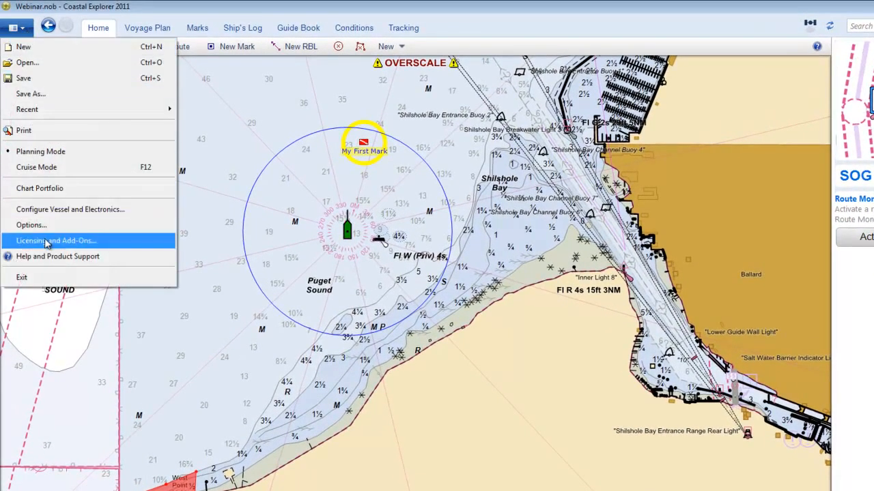
{"action": "left_click", "coordinate": [113, 245]}
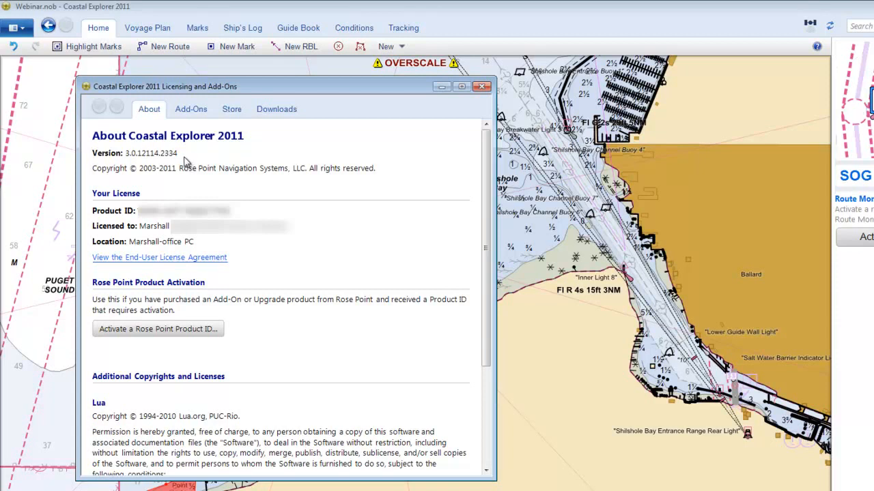
{"action": "left_click", "coordinate": [194, 116]}
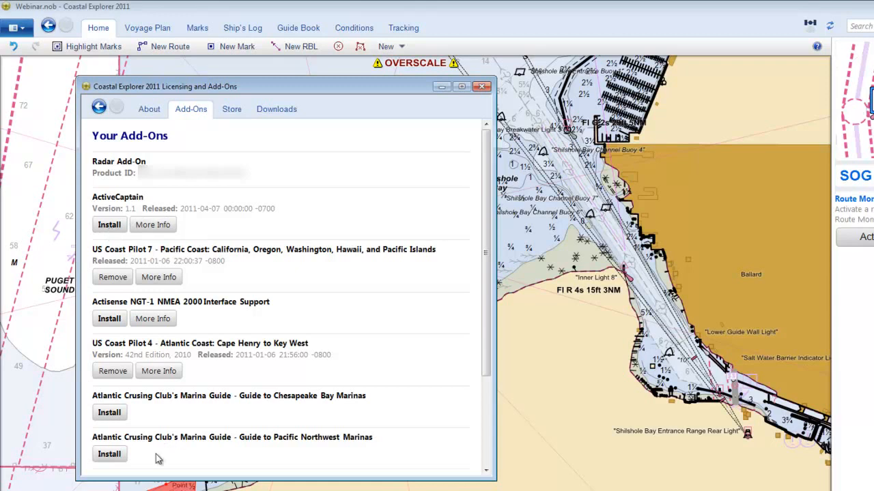
{"action": "left_click", "coordinate": [115, 227]}
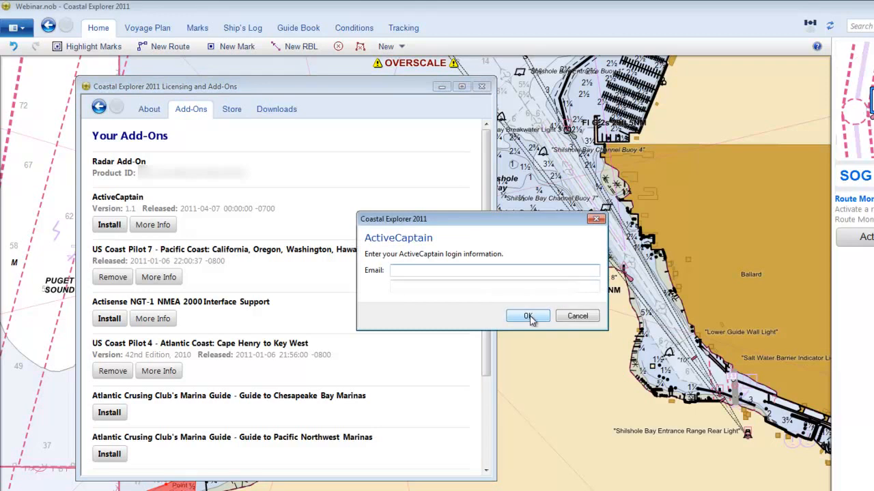
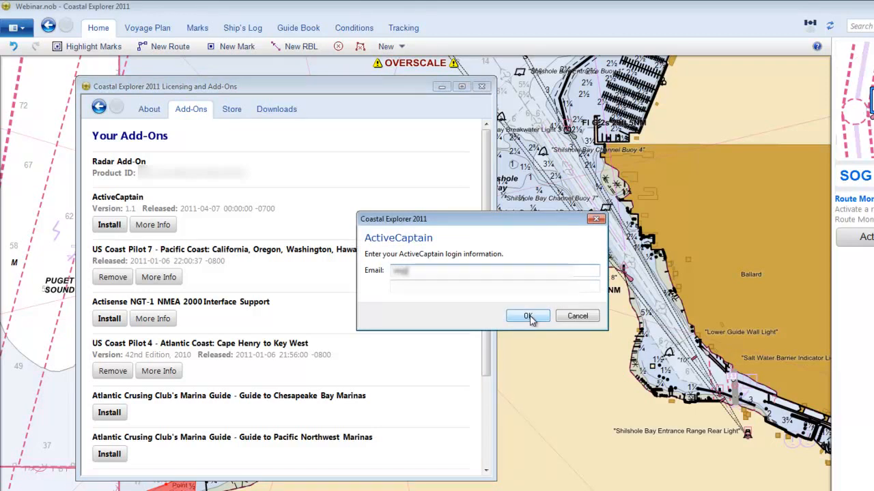
Enter the ActiveCaptain account e-mail and password, and complete the add-on's installation and synchronization
{"action": "key", "text": "Tab"}
{"action": "type", "text": "password"}
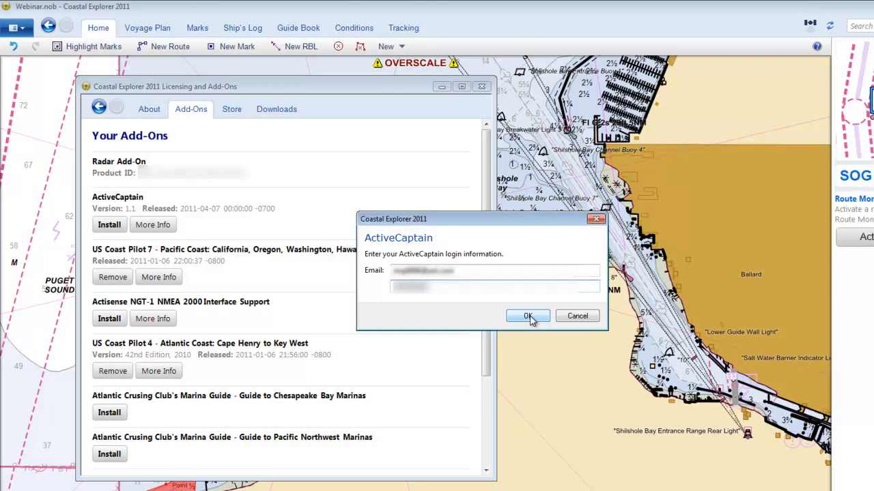
{"action": "left_click", "coordinate": [529, 317]}
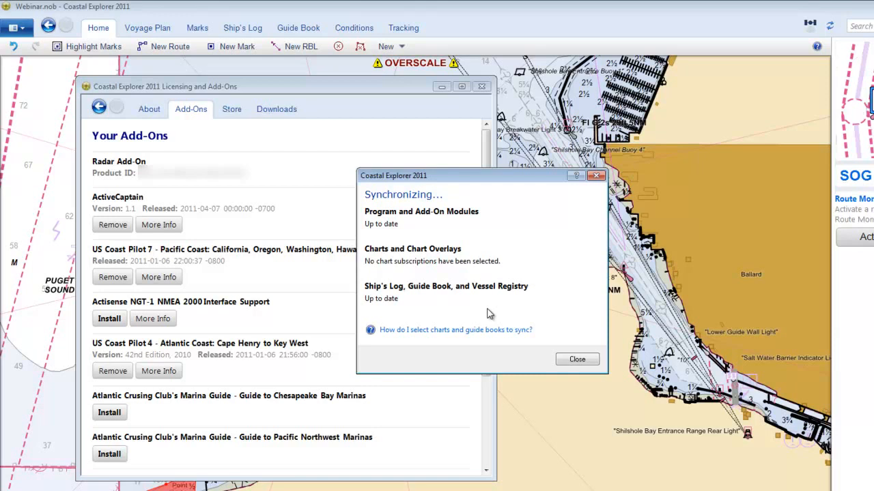
{"action": "left_click", "coordinate": [578, 359]}
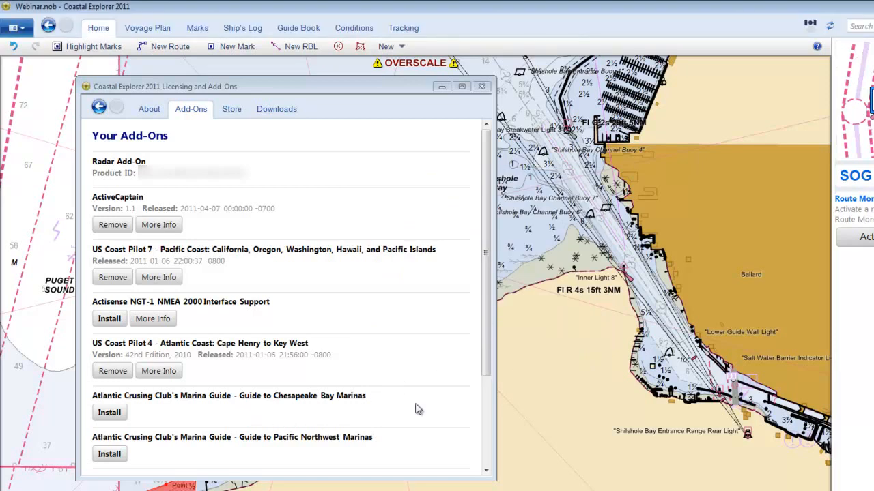
Install the Atlantic Cruising Club's Guide to Pacific Northwest Marinas add-on and close the licensing window
{"action": "left_click_drag", "start_coordinate": [488, 364], "coordinate": [505, 454]}
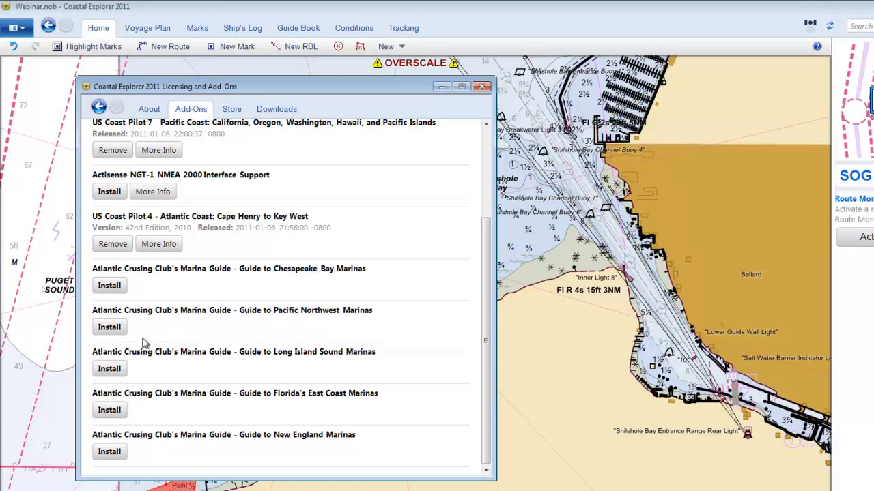
{"action": "left_click", "coordinate": [109, 328]}
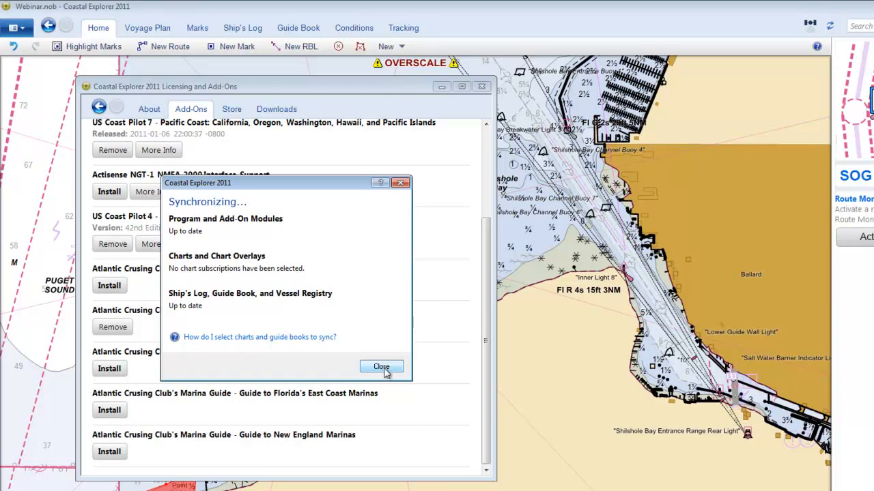
{"action": "left_click", "coordinate": [382, 368]}
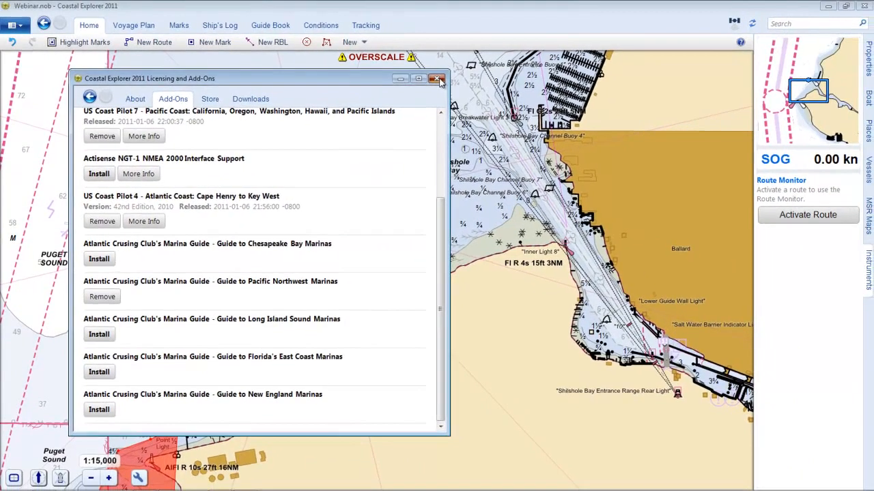
{"action": "left_click", "coordinate": [438, 79]}
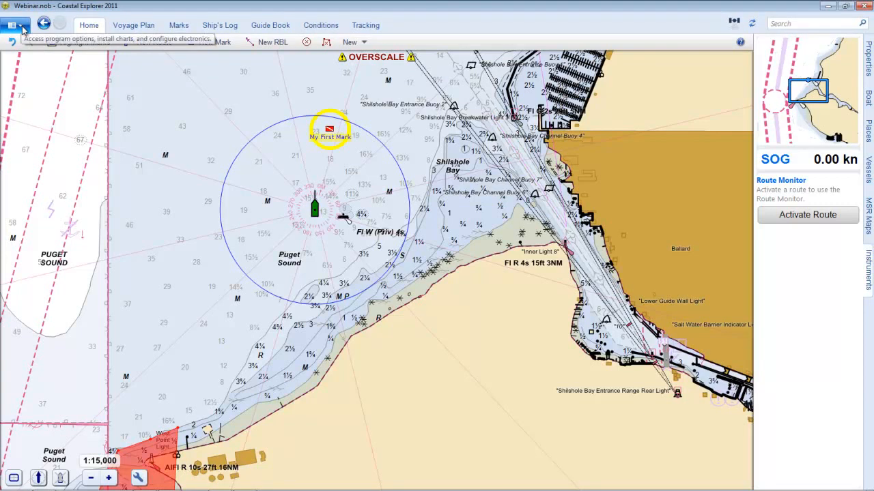
In the Chart Portfolio's chart subscriptions, select USCG District 13: Pacific Northwest for NOAA RNC and show the NOAA ENC regions
{"action": "left_click", "coordinate": [25, 29]}
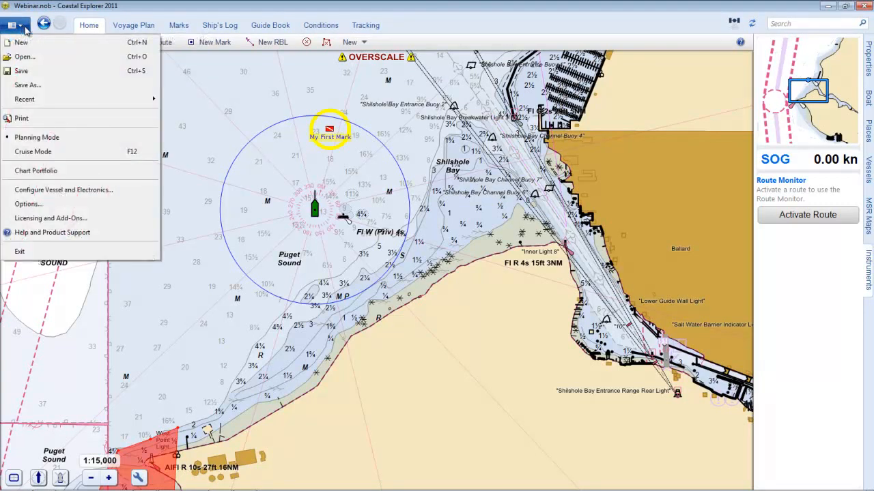
{"action": "left_click", "coordinate": [41, 172]}
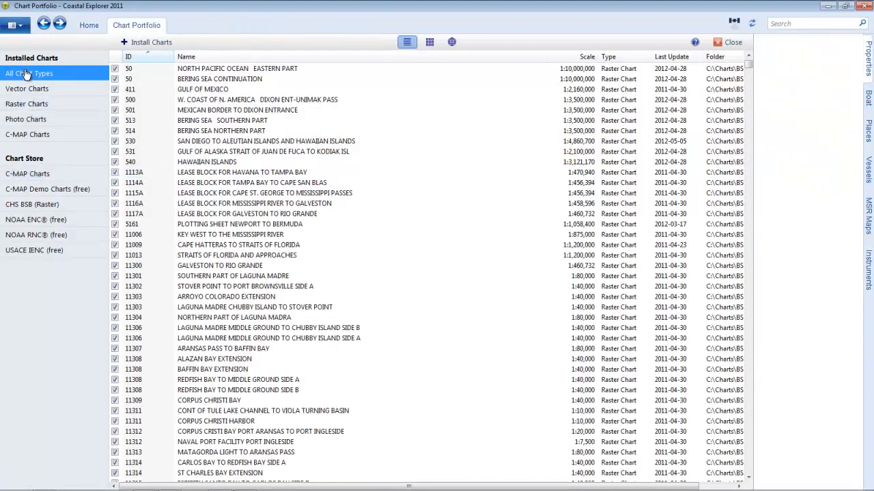
{"action": "left_click", "coordinate": [154, 44]}
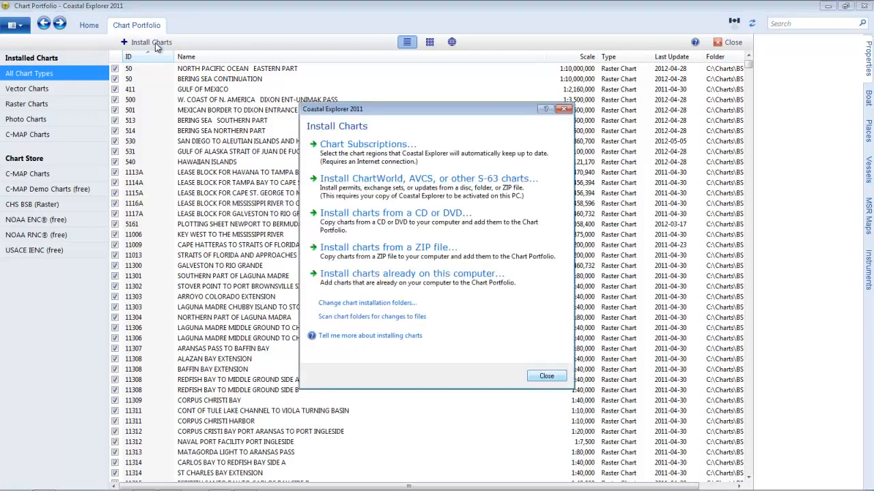
{"action": "left_click", "coordinate": [385, 143]}
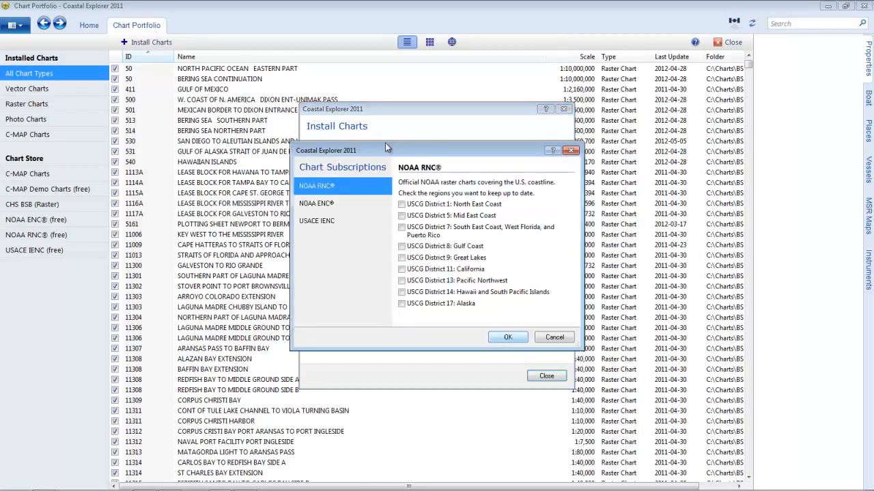
{"action": "left_click", "coordinate": [402, 281]}
{"action": "left_click", "coordinate": [325, 208]}
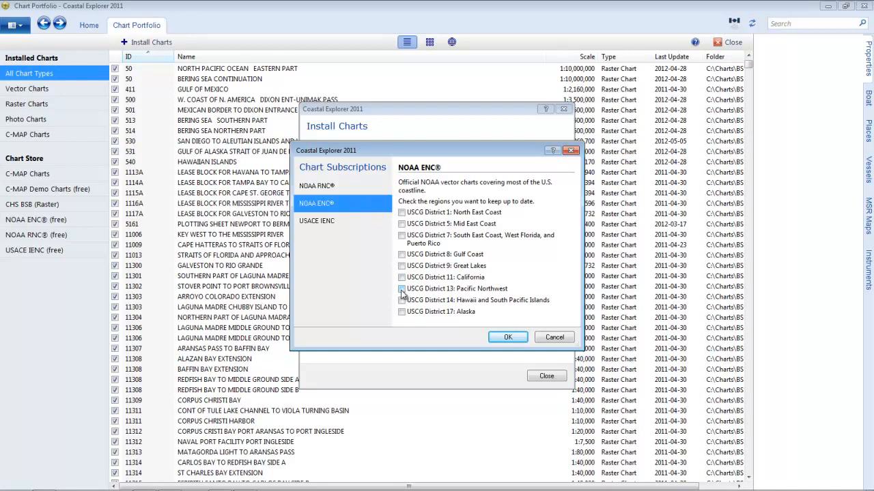
Confirm the chart subscriptions, check for new charts right away, and close the Chart Portfolio
{"action": "left_click", "coordinate": [509, 337]}
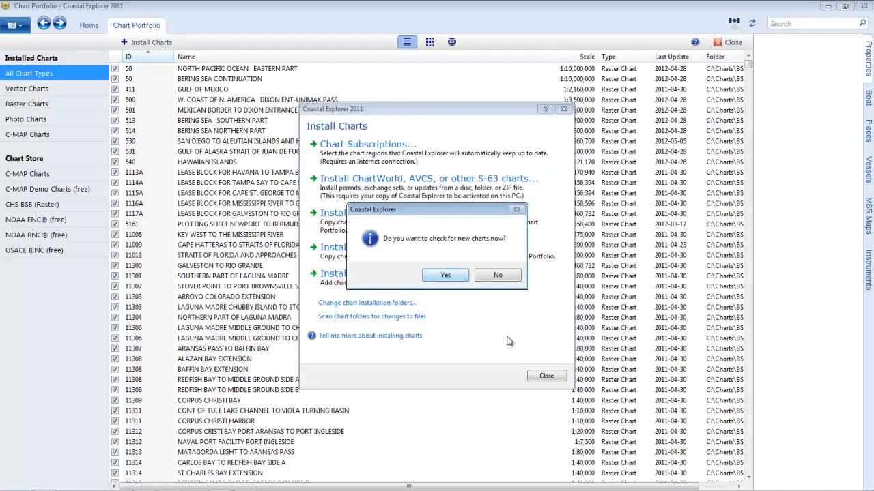
{"action": "left_click", "coordinate": [445, 276]}
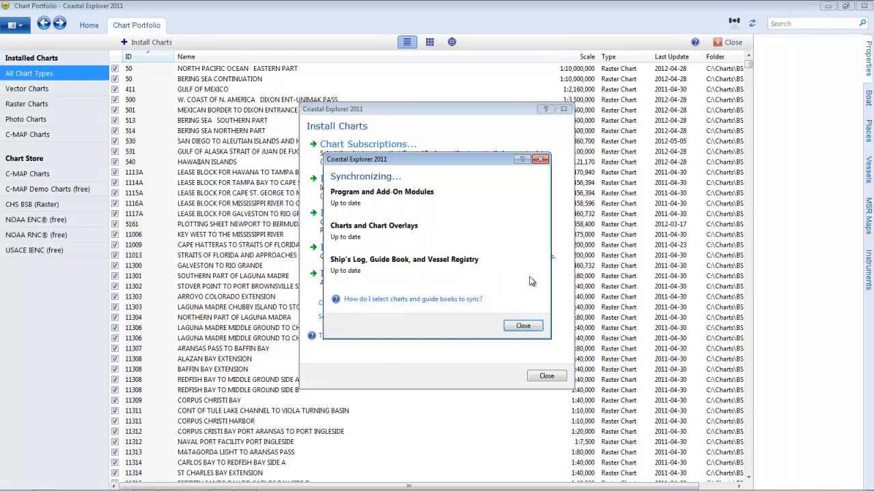
{"action": "left_click", "coordinate": [531, 327]}
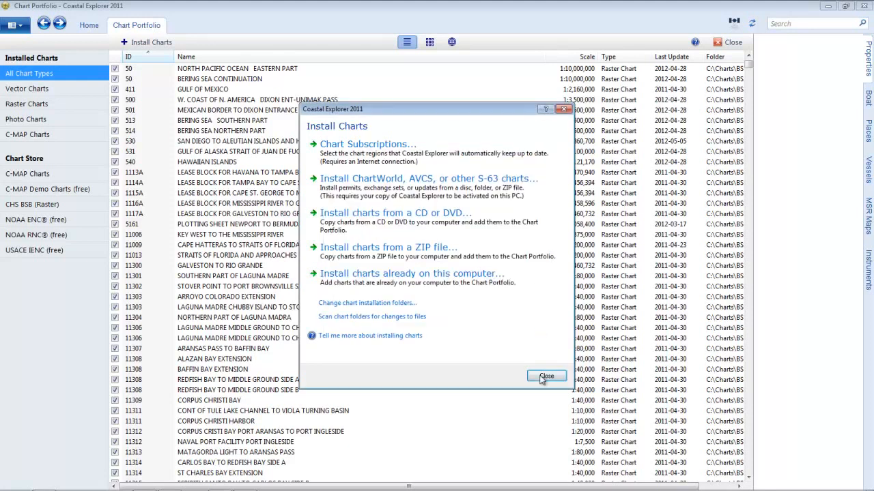
{"action": "left_click", "coordinate": [545, 377]}
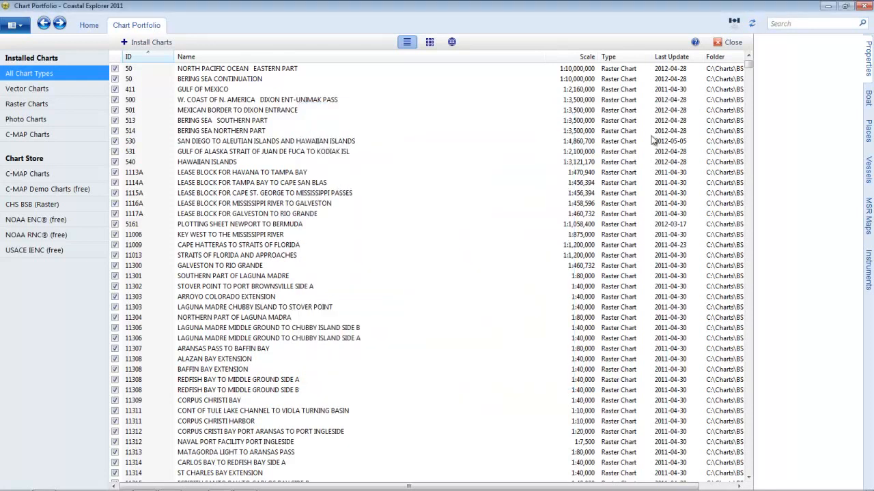
{"action": "left_click", "coordinate": [731, 43]}
View the Chart Store's C-MAP charts on the world map and inspect the Canada West and USA West Coast and Hawaii products
{"action": "left_click", "coordinate": [15, 25]}
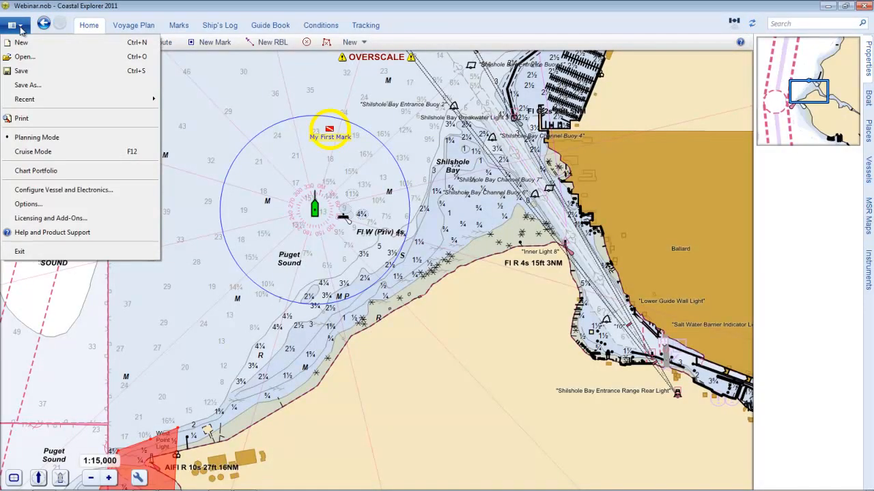
{"action": "left_click", "coordinate": [35, 170]}
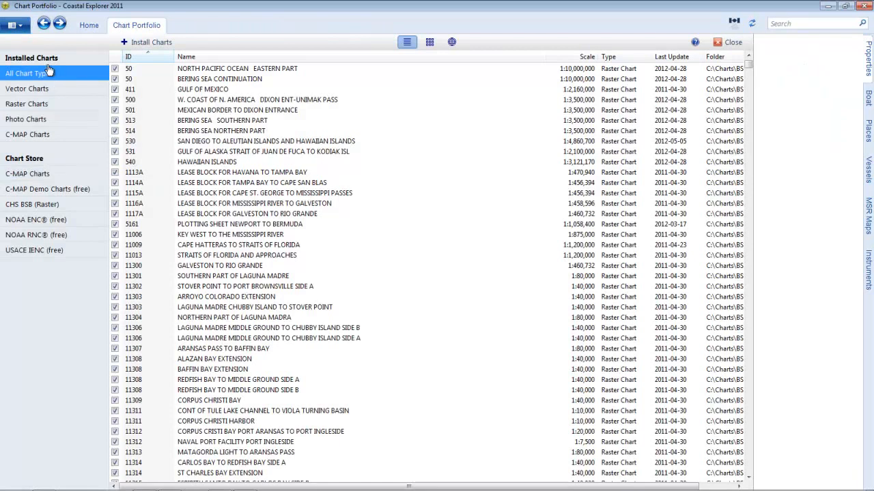
{"action": "left_click", "coordinate": [51, 175]}
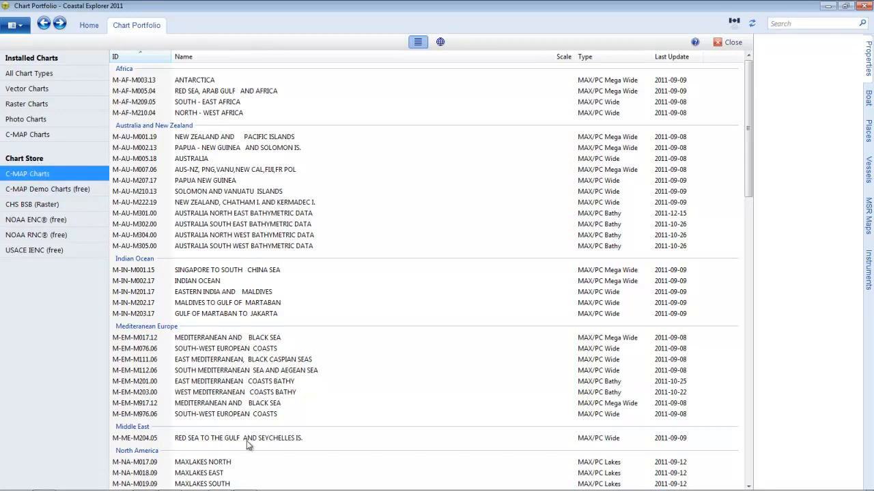
{"action": "left_click", "coordinate": [441, 42]}
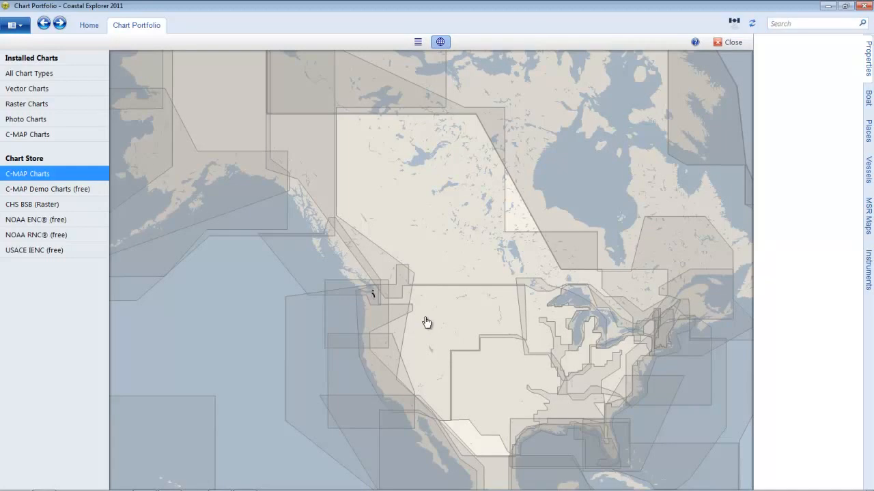
{"action": "left_click", "coordinate": [295, 282]}
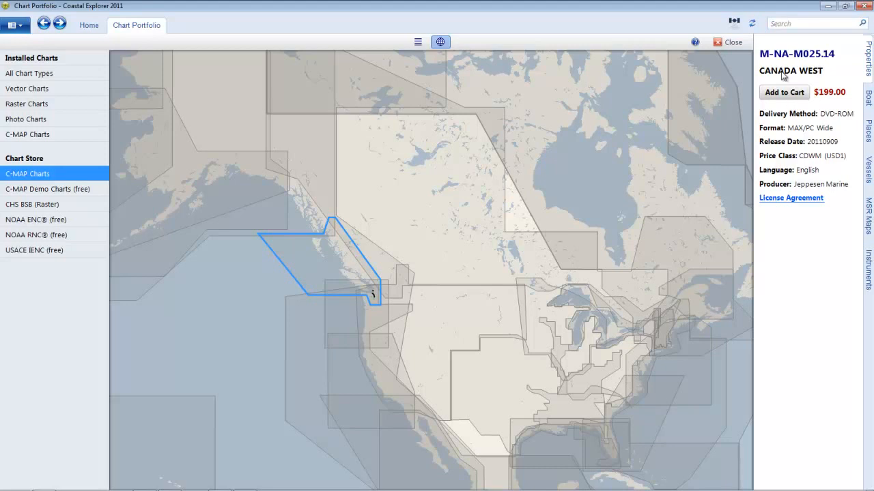
{"action": "left_click", "coordinate": [289, 358]}
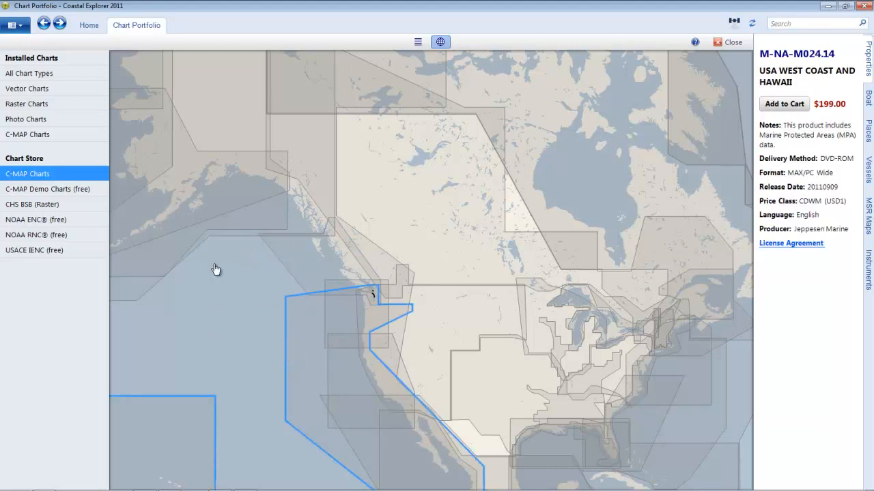
Examine the Chart Store's map coverage for NOAA ENC, NOAA RNC, USACE IENC and CHS BSB charts, and close the portfolio
{"action": "left_click", "coordinate": [24, 221]}
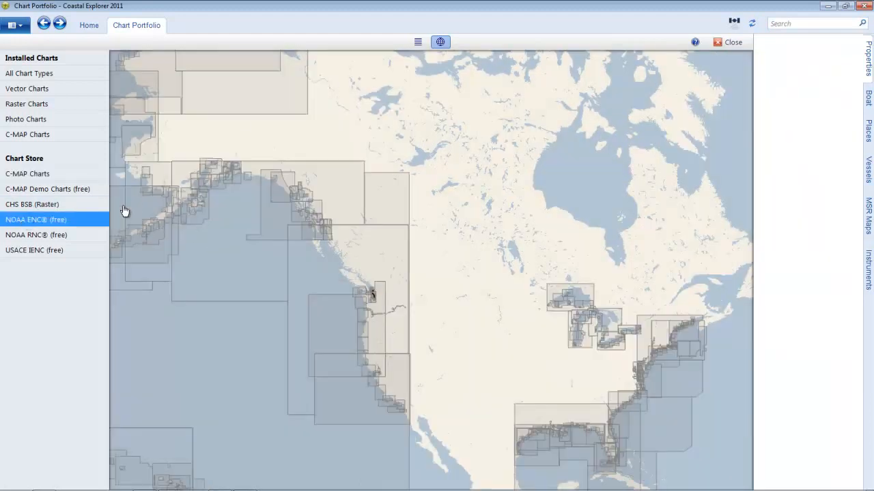
{"action": "left_click", "coordinate": [20, 235]}
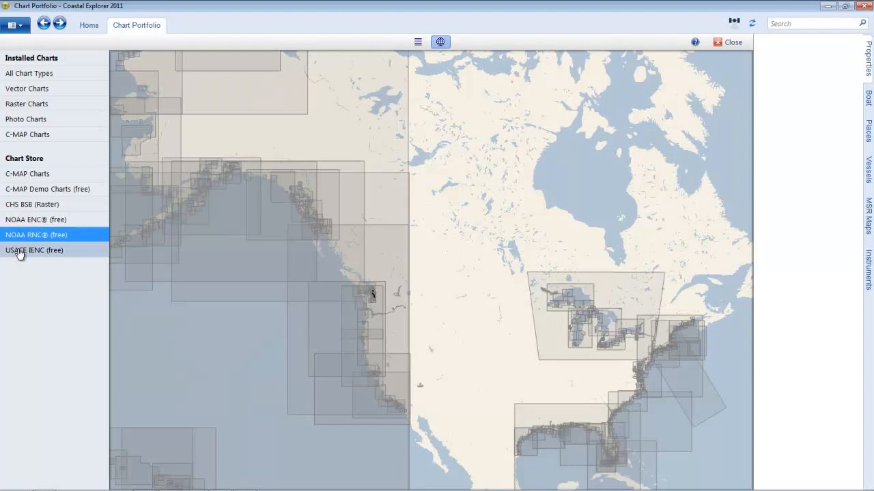
{"action": "left_click", "coordinate": [21, 251]}
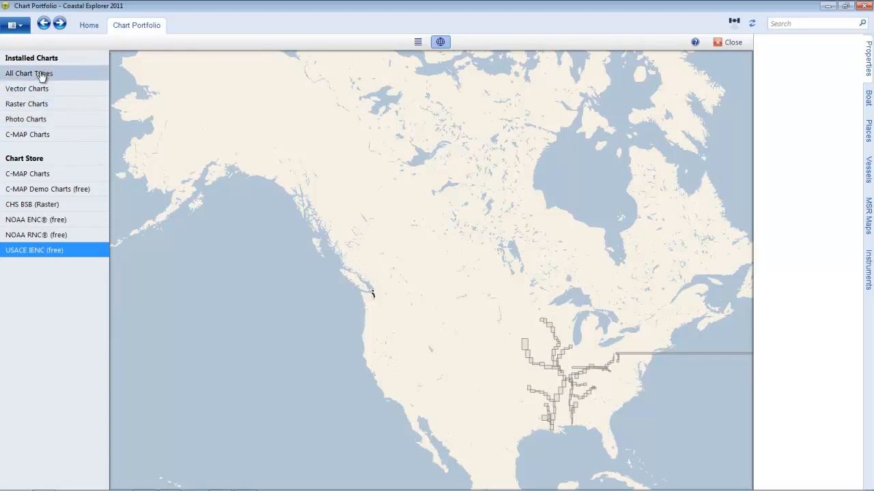
{"action": "left_click", "coordinate": [25, 206]}
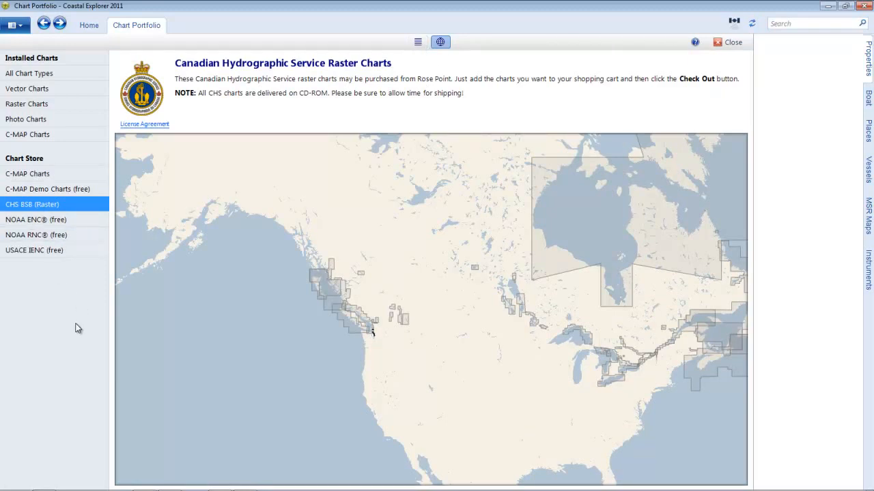
{"action": "left_click", "coordinate": [728, 43]}
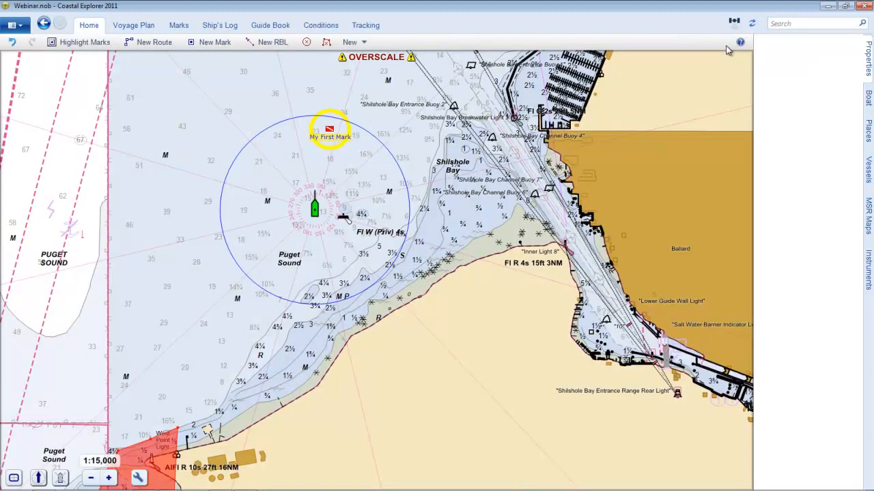
Open the list of keyboard shortcuts in the Help and Product Support window
{"action": "left_click", "coordinate": [25, 26]}
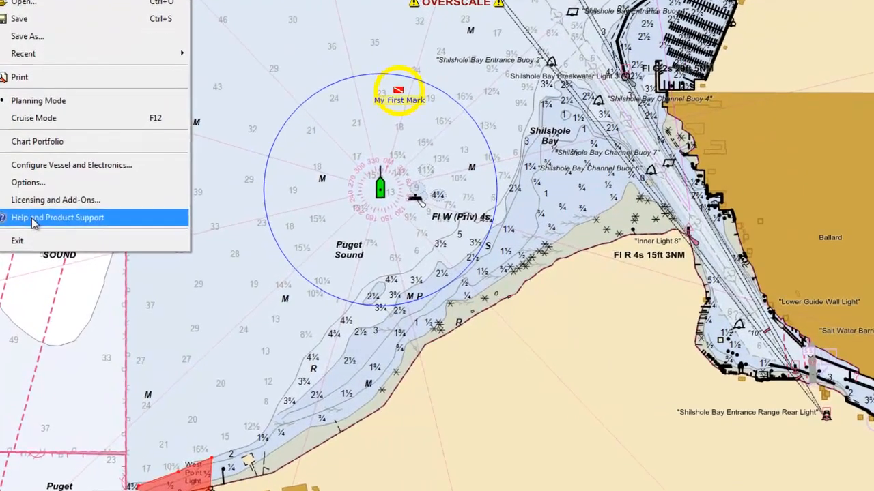
{"action": "left_click", "coordinate": [32, 236]}
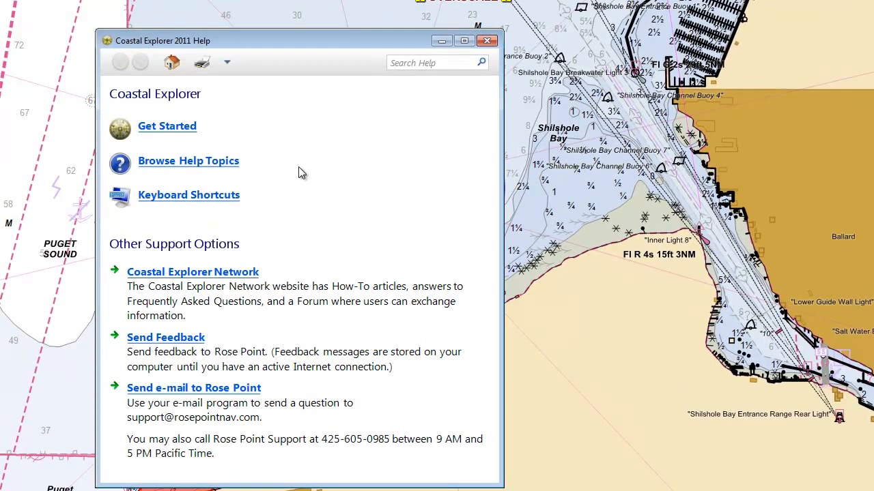
{"action": "left_click", "coordinate": [203, 197]}
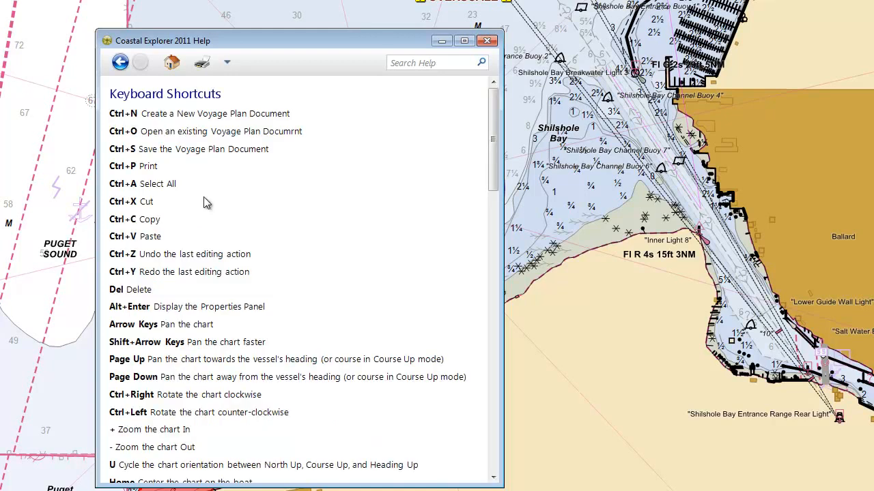
Look through the keyboard shortcuts list, and open and close the main help page from the chart view twice
{"action": "left_click_drag", "start_coordinate": [494, 161], "coordinate": [464, 168]}
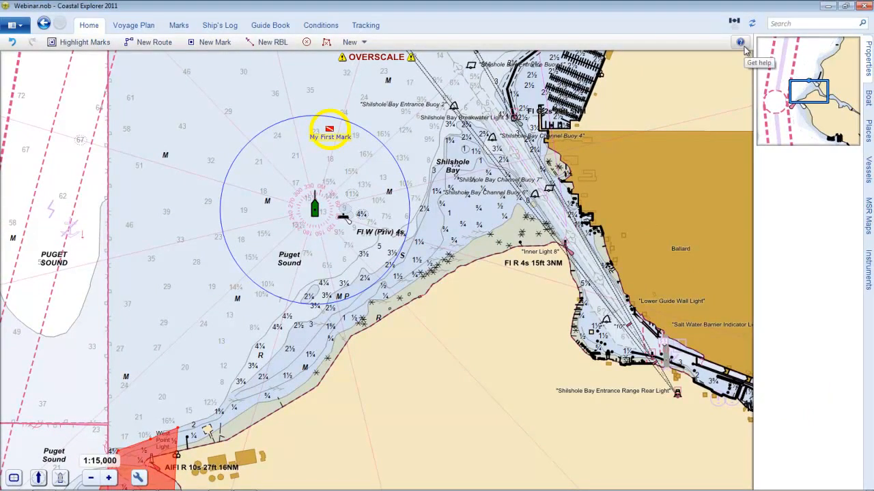
{"action": "left_click", "coordinate": [740, 43]}
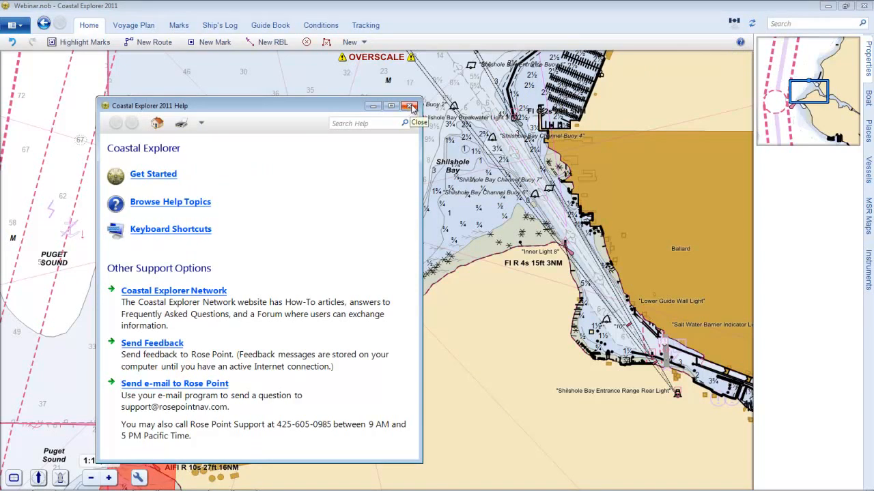
{"action": "left_click", "coordinate": [412, 106]}
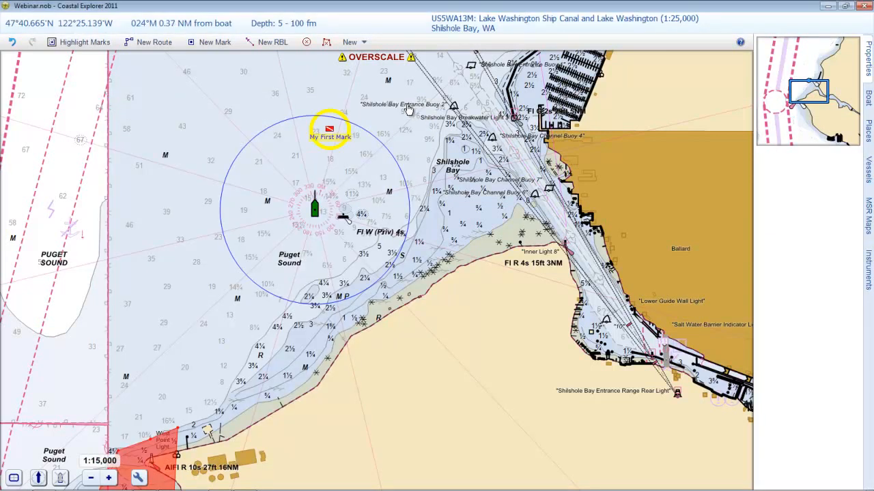
{"action": "key", "text": "F1"}
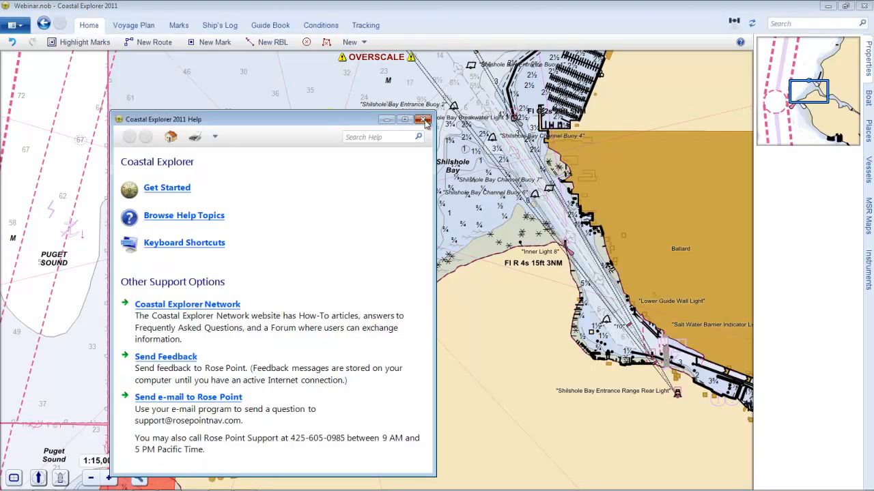
{"action": "left_click", "coordinate": [425, 120]}
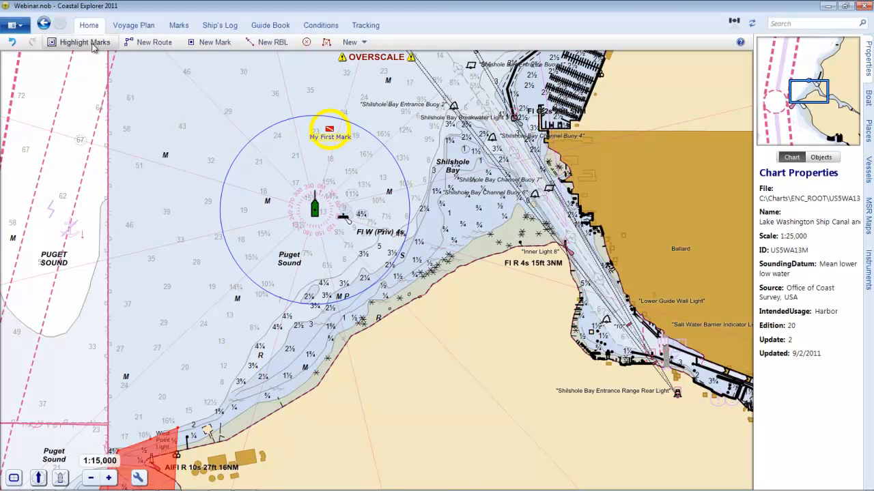
Configure the vessel with name Tenacity, length overall 33 ft, beam 9.5 ft, draft 5.5 ft and bridge clearance 40 ft
{"action": "left_click", "coordinate": [15, 26]}
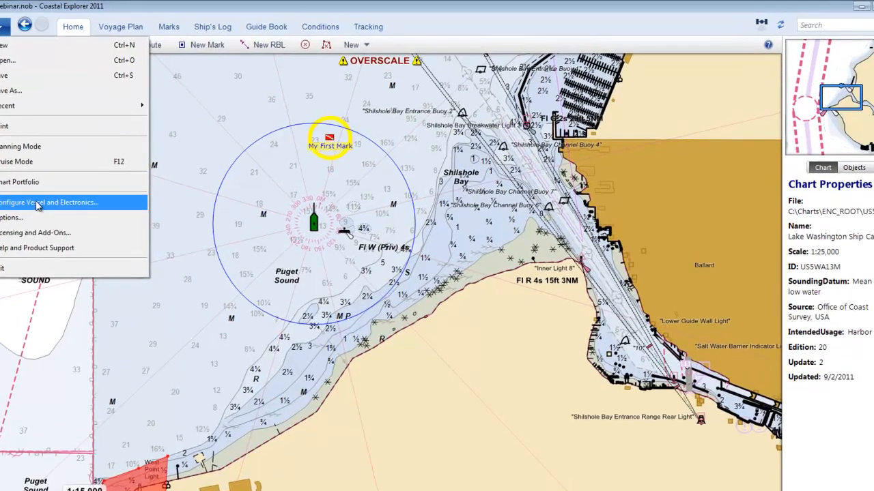
{"action": "left_click", "coordinate": [56, 190]}
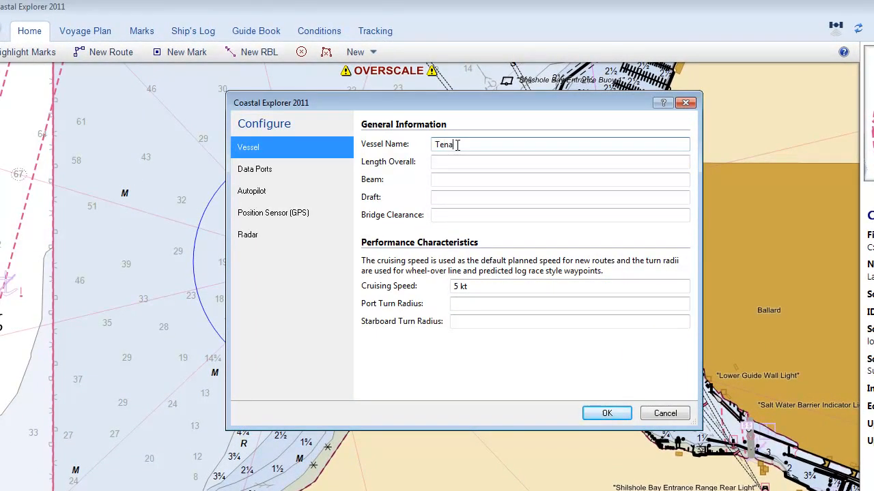
{"action": "key", "text": "Tab"}
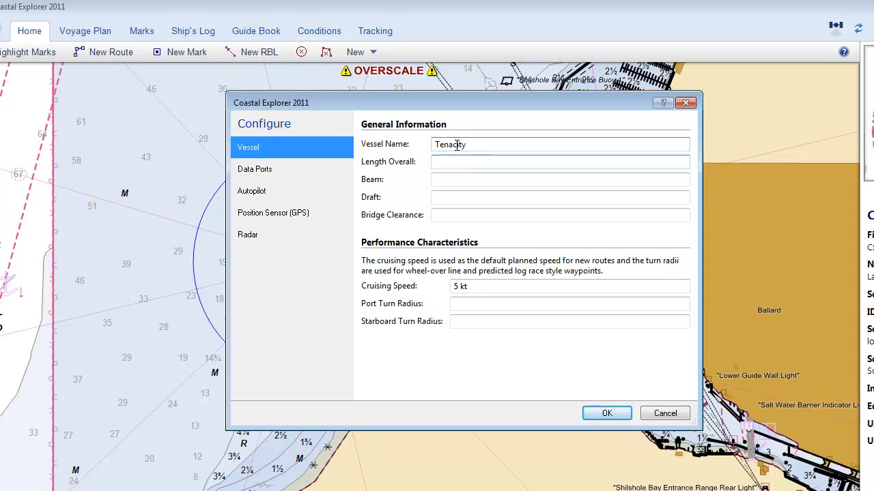
{"action": "key", "text": "Tab"}
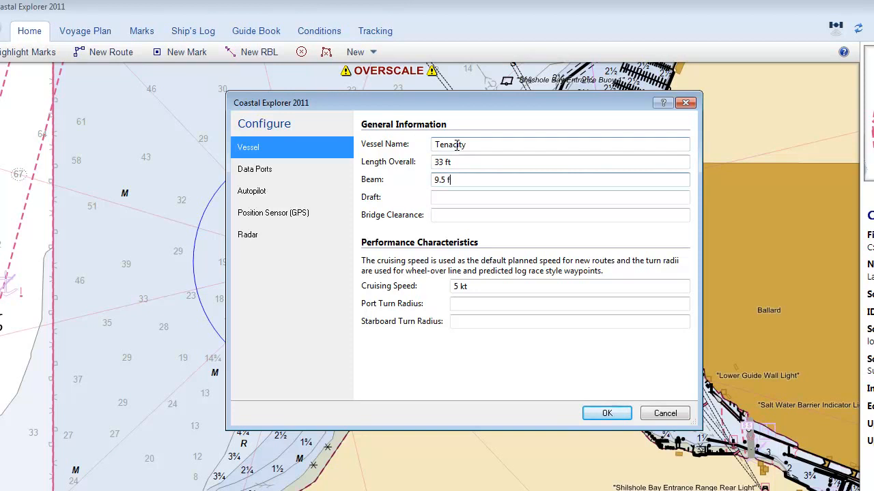
{"action": "key", "text": "Tab"}
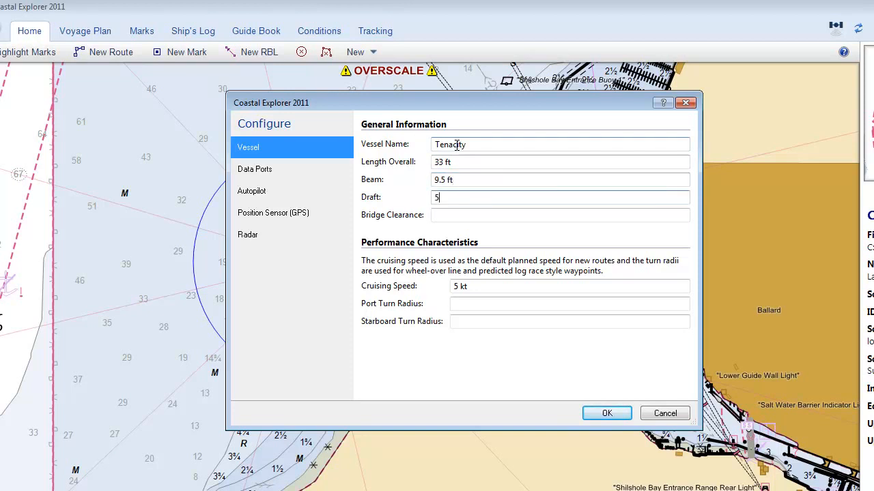
{"action": "type", "text": "5.5 ft"}
{"action": "key", "text": "Tab"}
{"action": "type", "text": "4"}
{"action": "key", "text": "Tab"}
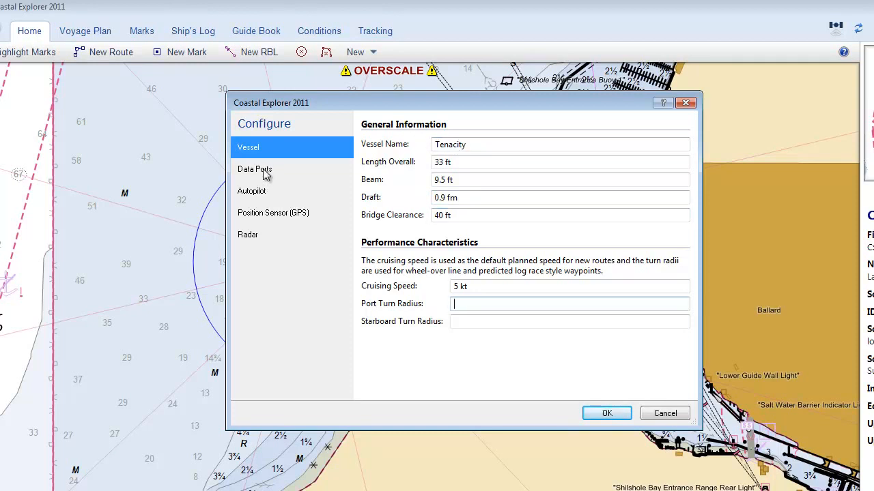
Review the manual data port settings of the Rose Point GPS Sensor and close them
{"action": "left_click", "coordinate": [266, 175]}
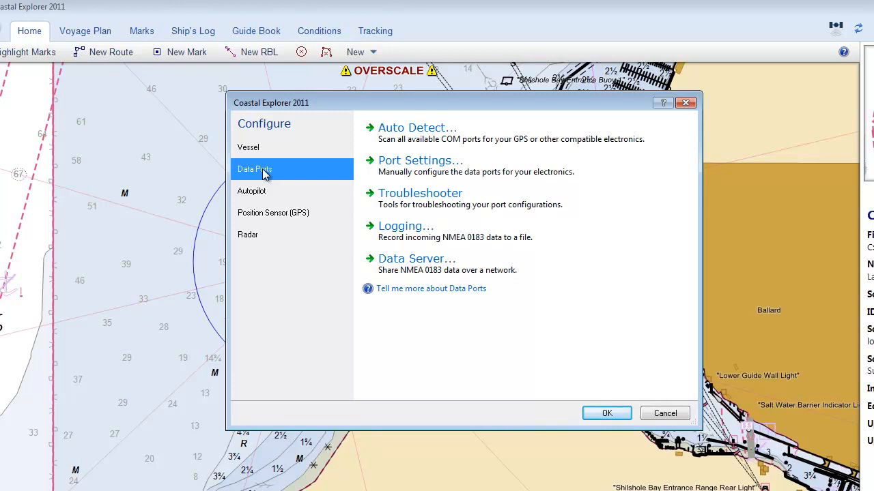
{"action": "left_click", "coordinate": [413, 165]}
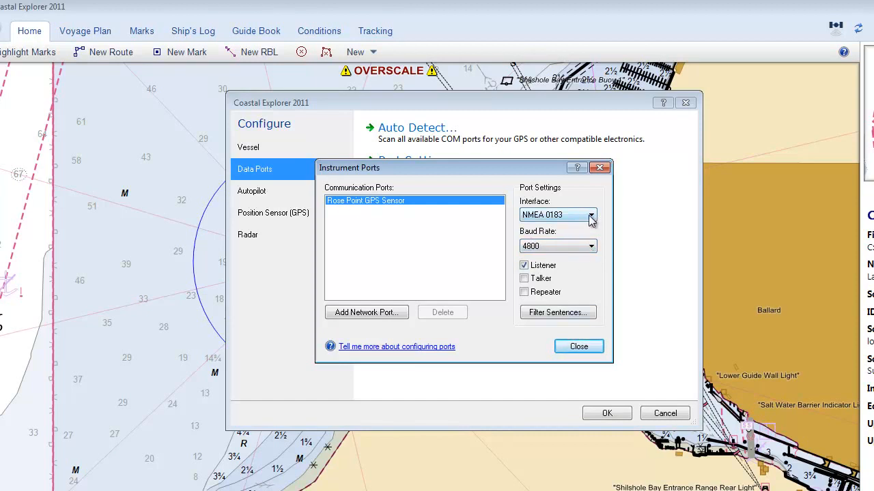
{"action": "left_click", "coordinate": [578, 347]}
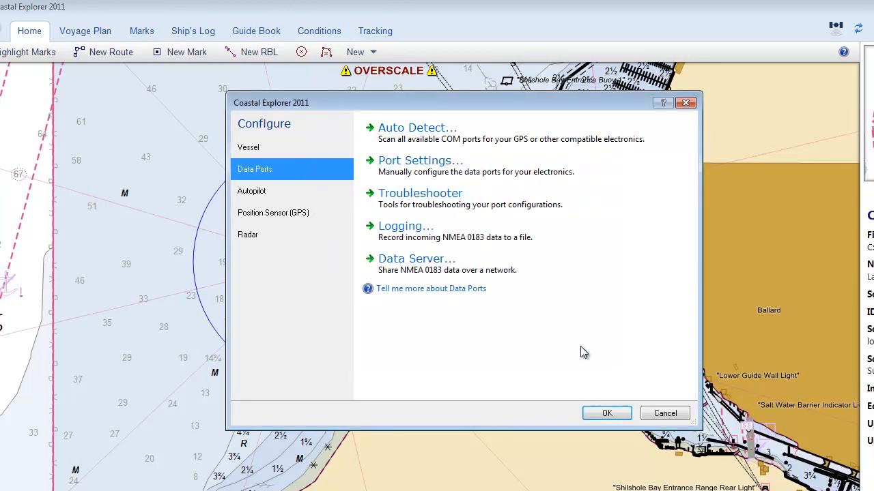
Check the GPS sensor's sentences and GPS status in the Data Port Troubleshooter, and save the vessel and electronics configuration
{"action": "left_click", "coordinate": [432, 198]}
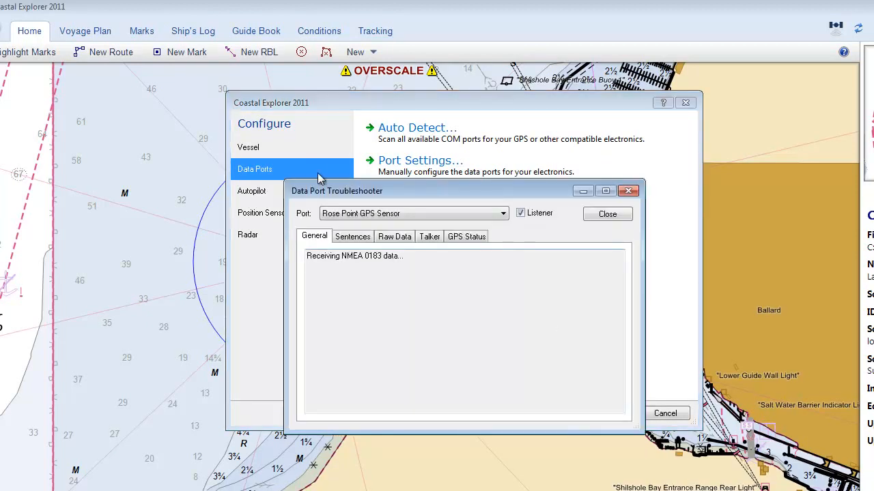
{"action": "left_click", "coordinate": [360, 240]}
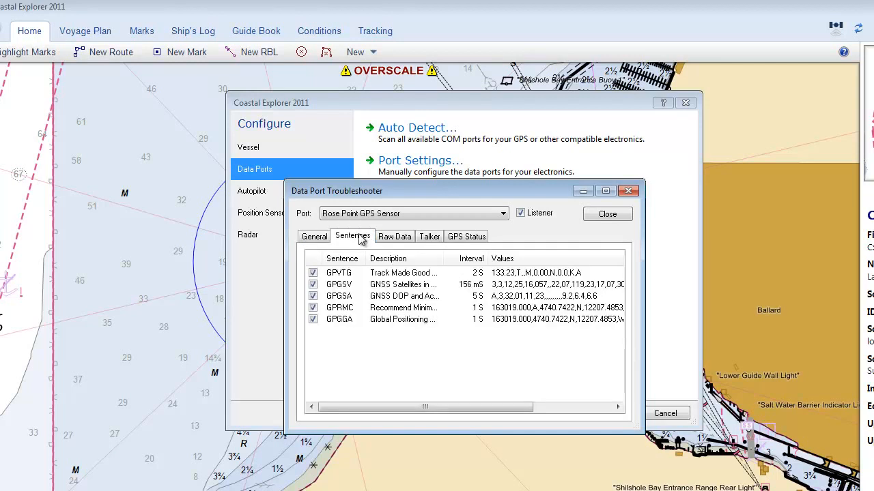
{"action": "left_click", "coordinate": [468, 242]}
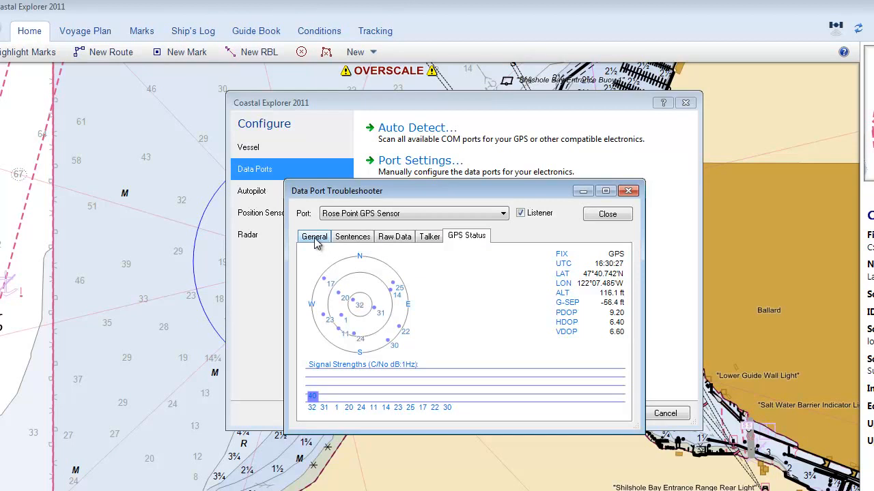
{"action": "left_click", "coordinate": [351, 236]}
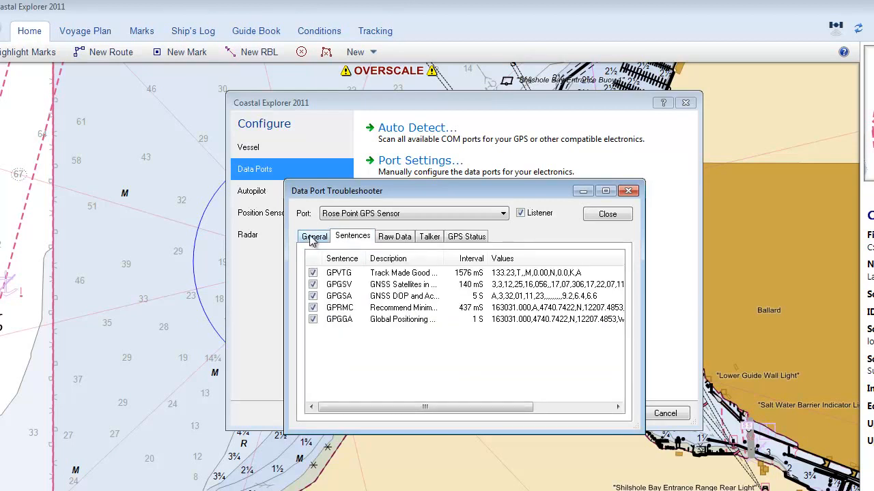
{"action": "left_click", "coordinate": [313, 237]}
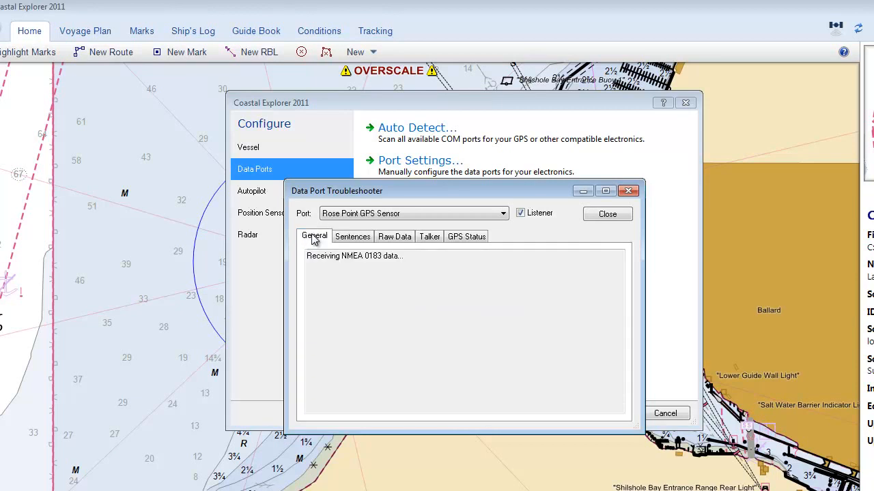
{"action": "left_click", "coordinate": [606, 215]}
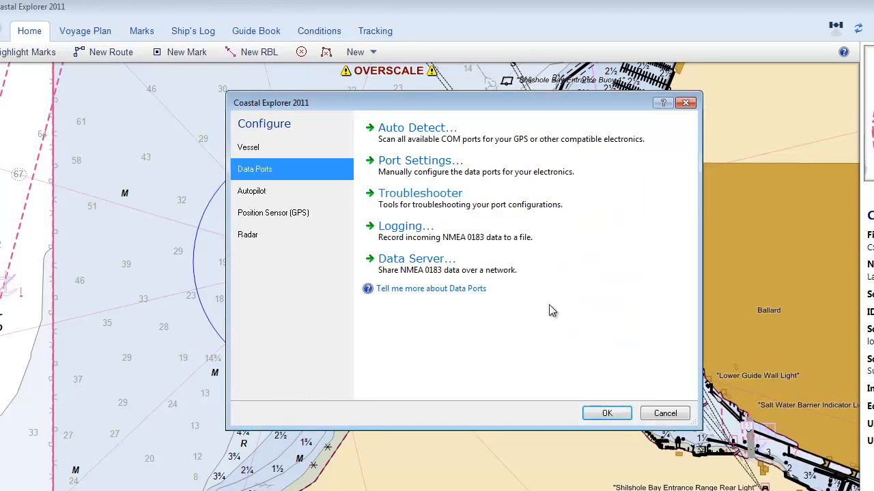
{"action": "left_click", "coordinate": [608, 413]}
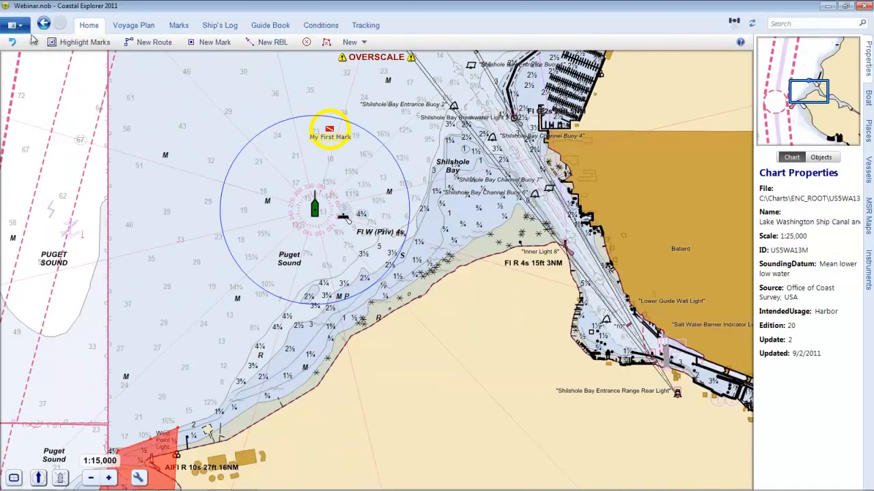
Set the depth measurement unit to Feet in the program options, and keep speeds in Knots
{"action": "left_click", "coordinate": [21, 26]}
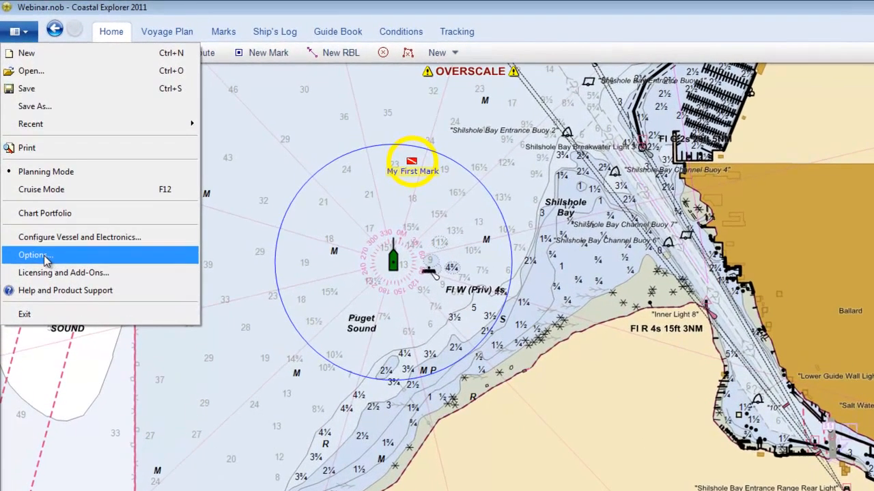
{"action": "left_click", "coordinate": [48, 226]}
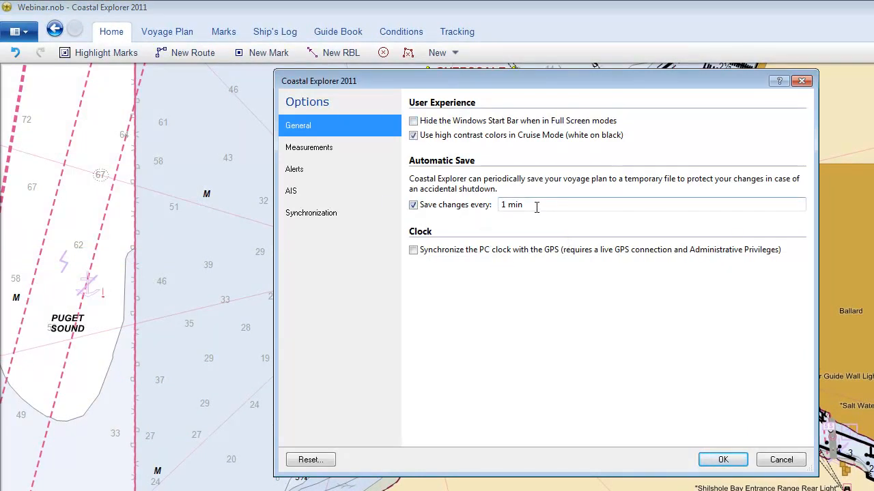
{"action": "left_click", "coordinate": [310, 152]}
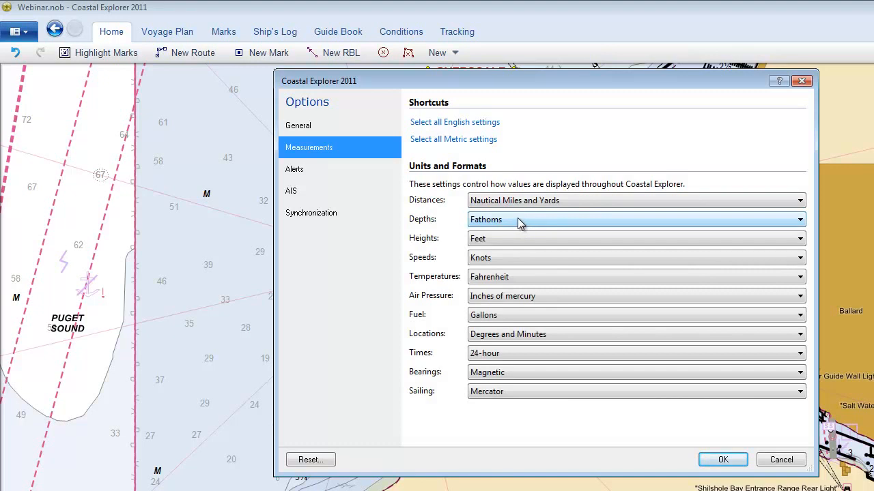
{"action": "left_click", "coordinate": [746, 217]}
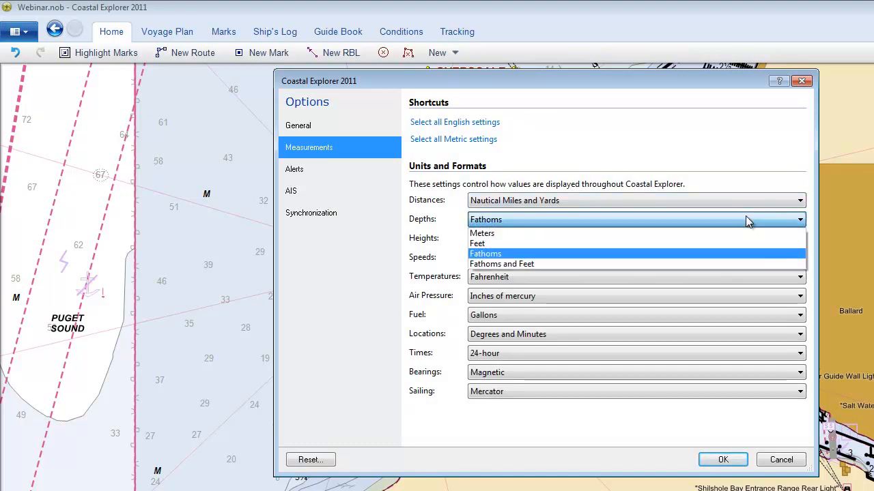
{"action": "left_click", "coordinate": [654, 240]}
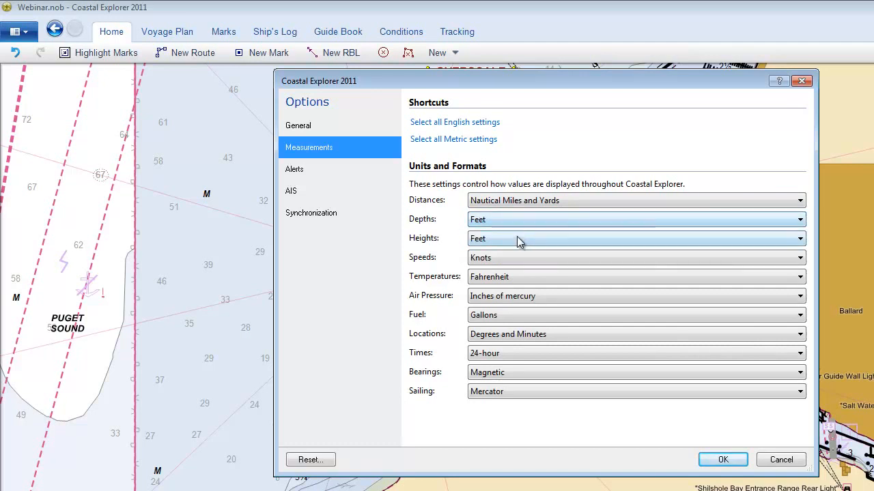
{"action": "left_click", "coordinate": [515, 265]}
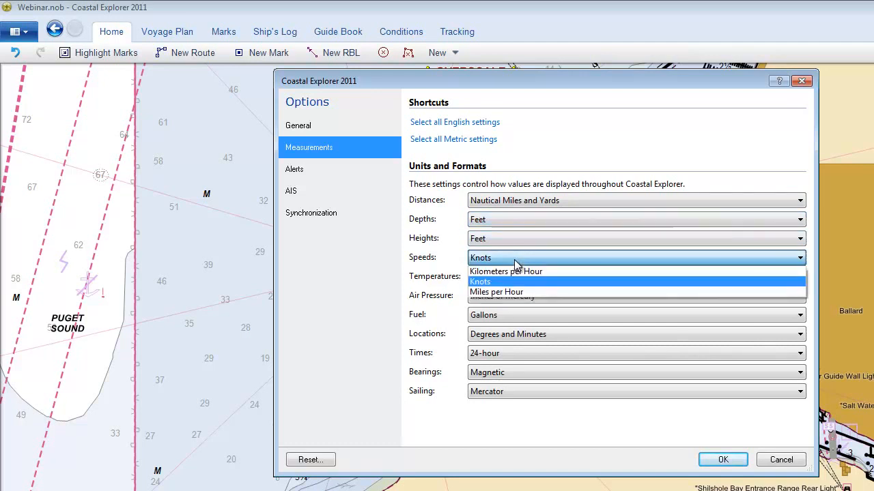
{"action": "left_click", "coordinate": [483, 263]}
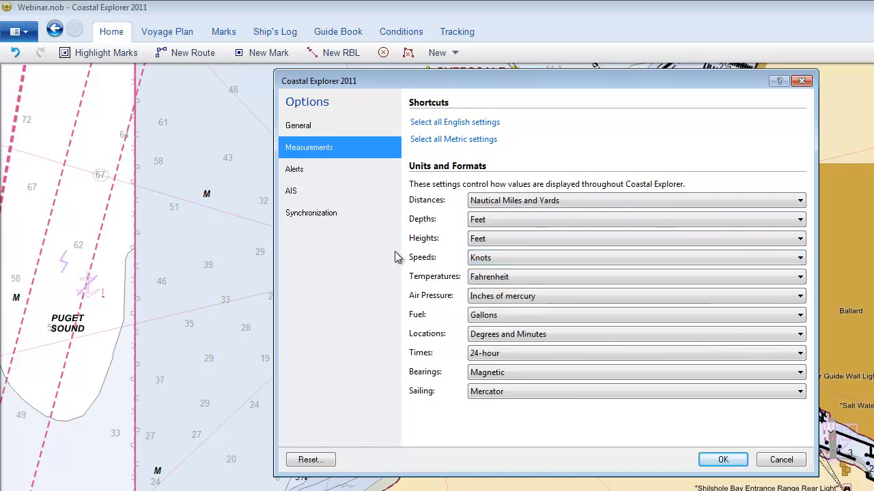
Turn off automatic synchronization at startup, set program and chart updates to 'Only when I click Download', and save the options
{"action": "left_click", "coordinate": [293, 170]}
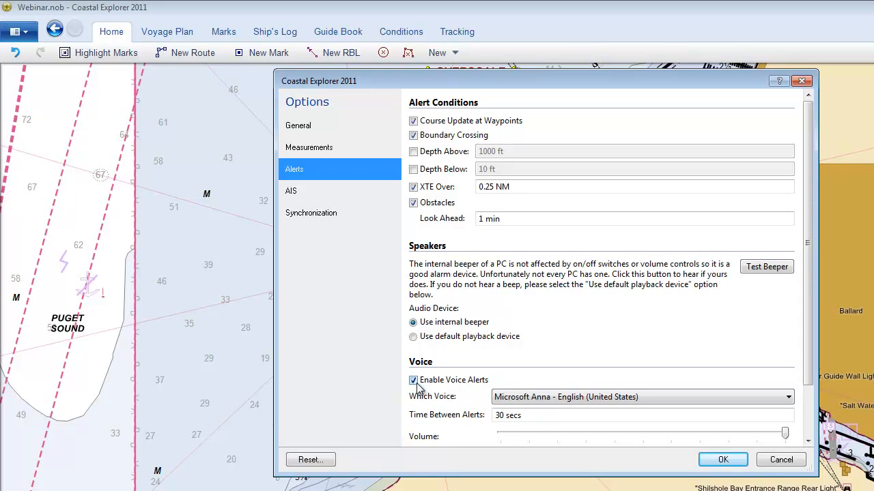
{"action": "left_click", "coordinate": [299, 217]}
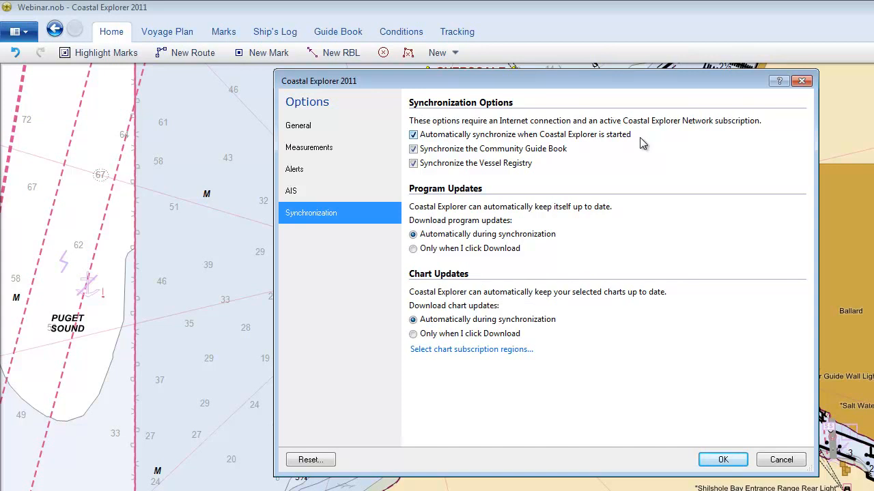
{"action": "left_click", "coordinate": [413, 135]}
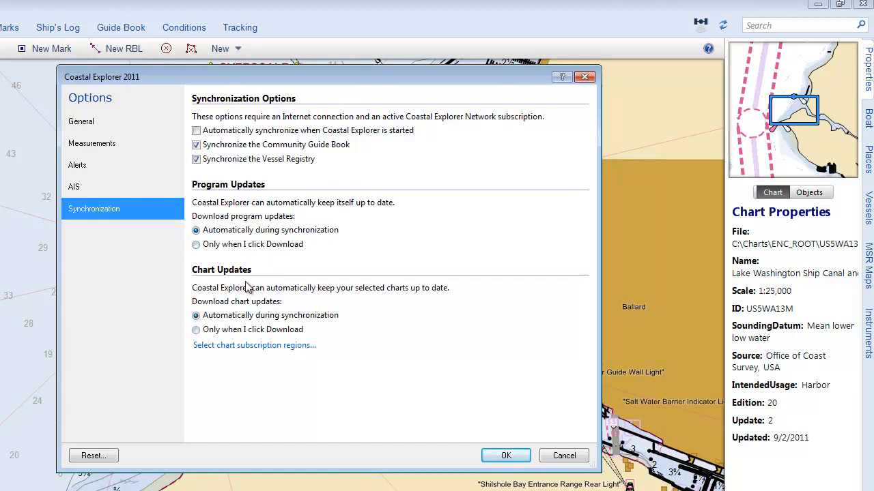
{"action": "left_click", "coordinate": [198, 246]}
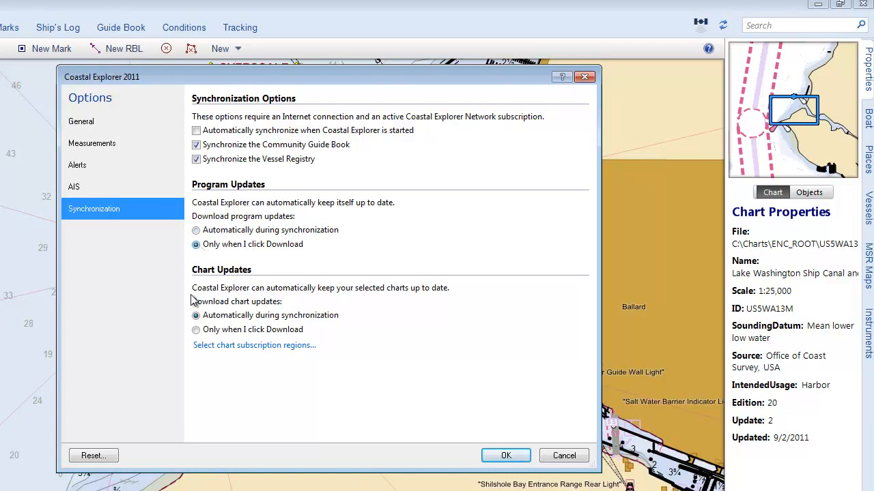
{"action": "left_click", "coordinate": [197, 330]}
{"action": "left_click", "coordinate": [505, 456]}
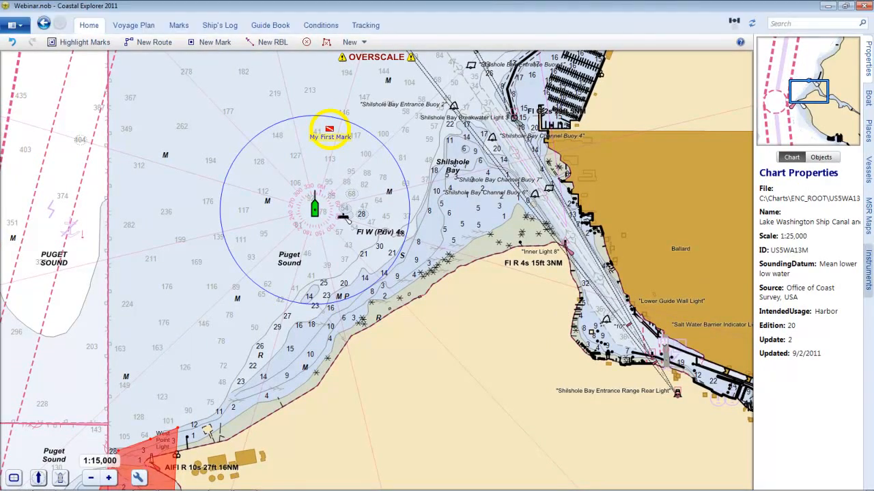
Add a digital Course Over Ground (COG) panel to the Instruments task pane
{"action": "left_click", "coordinate": [869, 269]}
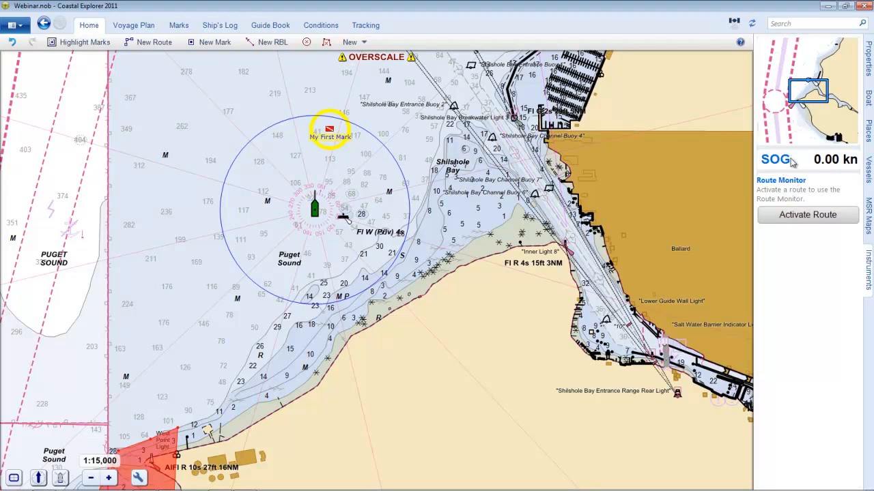
{"action": "right_click", "coordinate": [795, 291]}
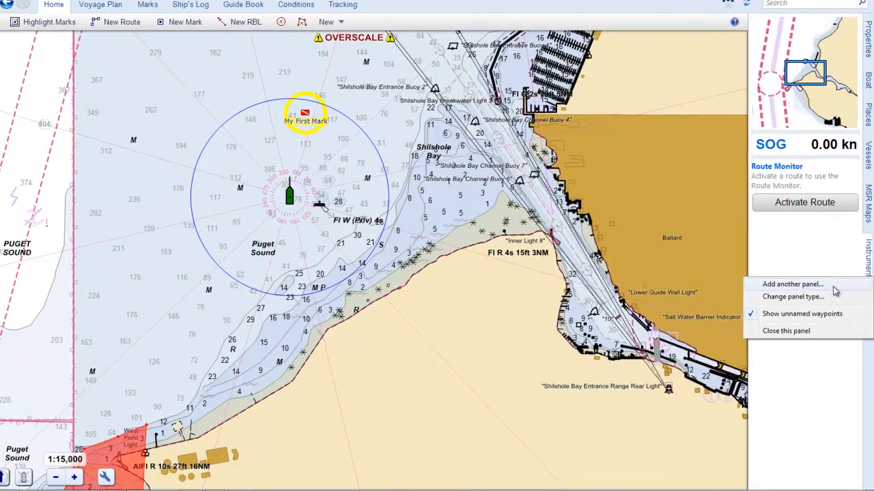
{"action": "left_click", "coordinate": [834, 295]}
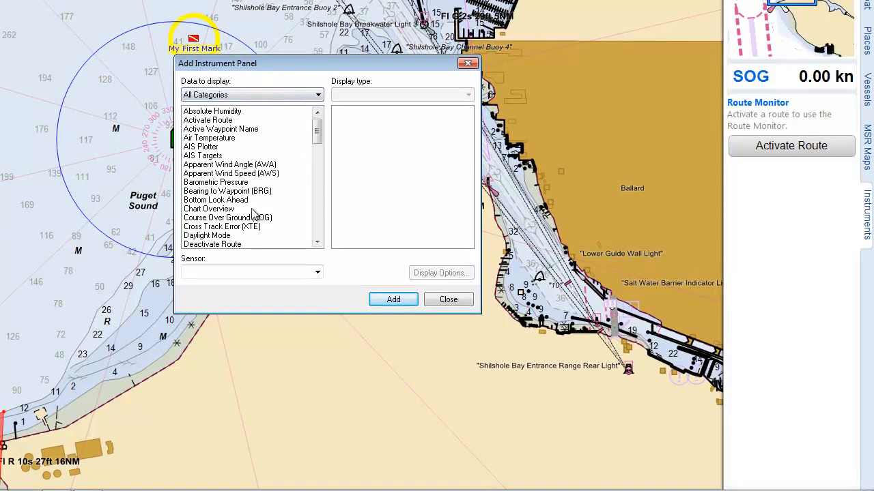
{"action": "left_click", "coordinate": [232, 219]}
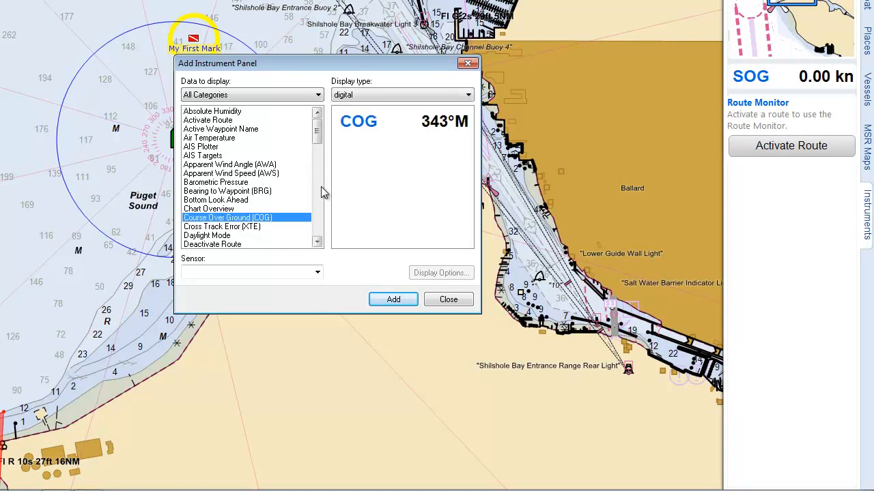
{"action": "left_click", "coordinate": [385, 298]}
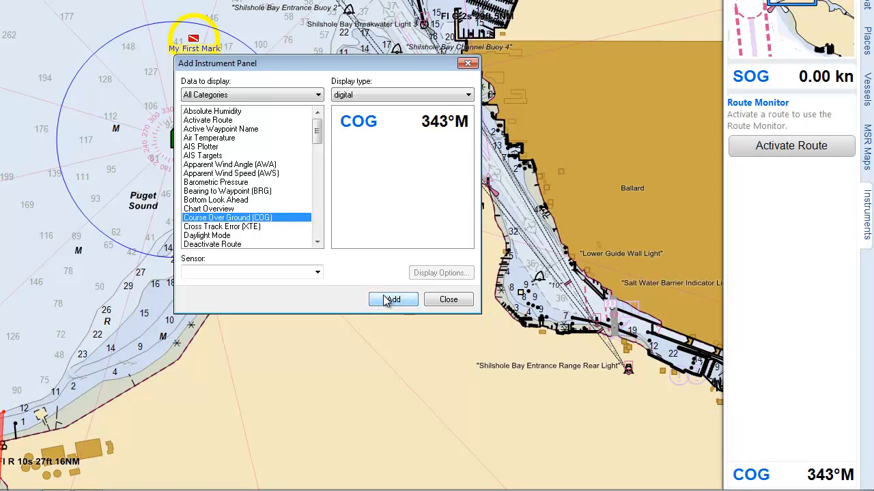
Preview the compass and mini-compass types for Heading (HDG), and add it to the Instruments pane as a digital panel
{"action": "left_click", "coordinate": [318, 223]}
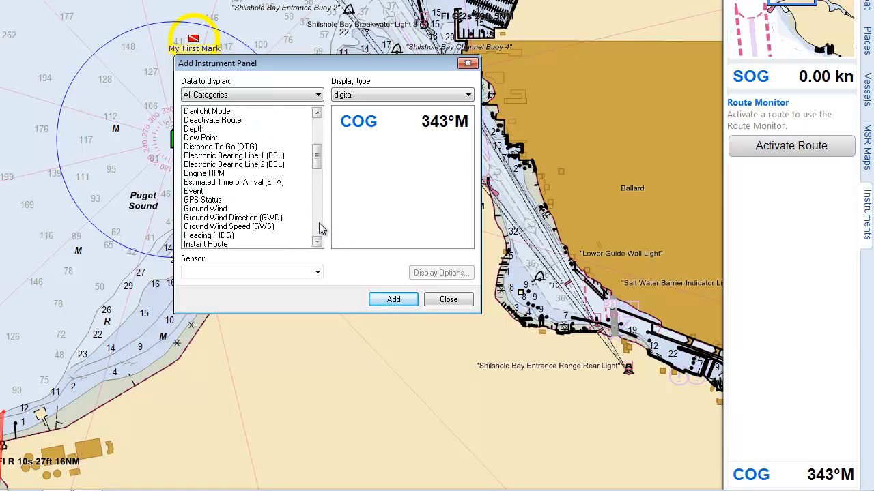
{"action": "left_click", "coordinate": [207, 236]}
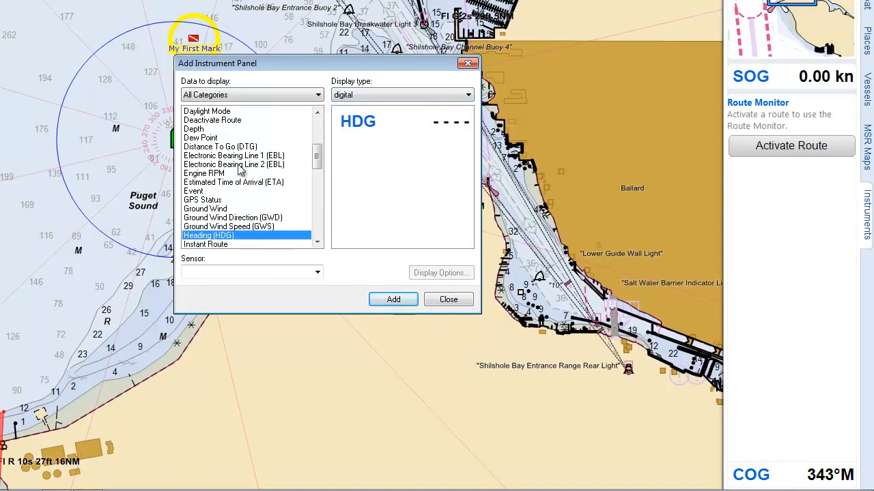
{"action": "left_click", "coordinate": [367, 98]}
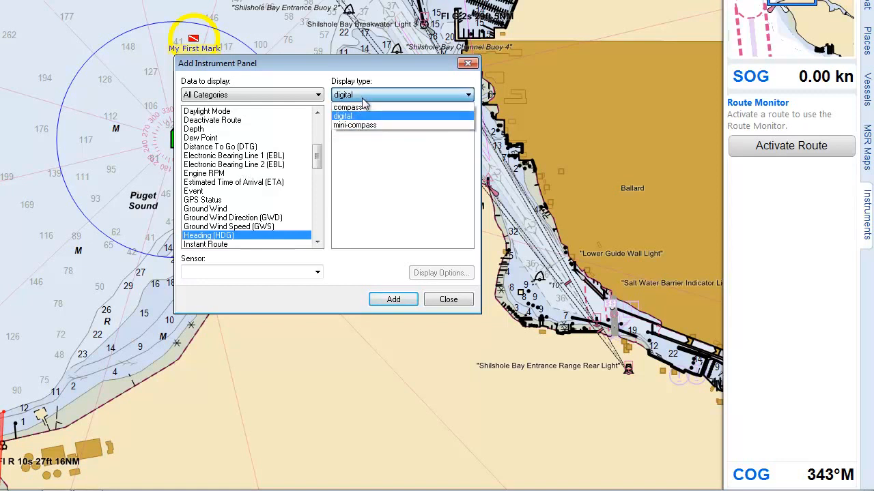
{"action": "left_click", "coordinate": [360, 106]}
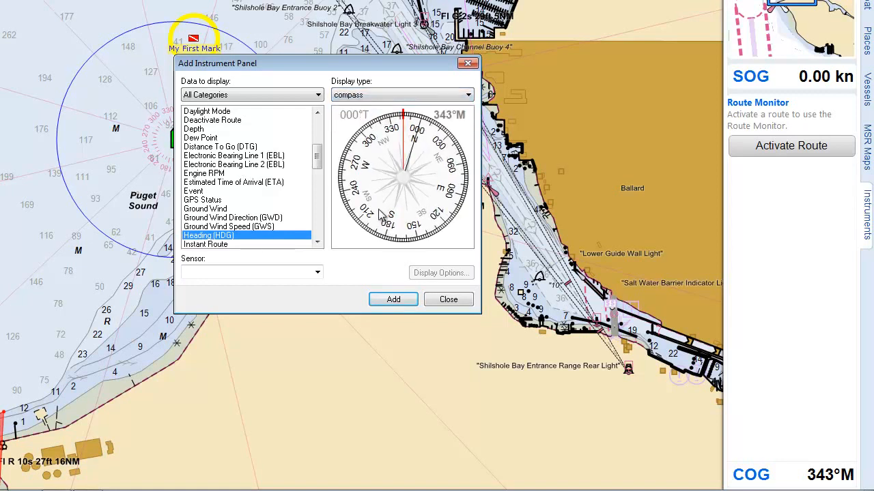
{"action": "left_click", "coordinate": [376, 94]}
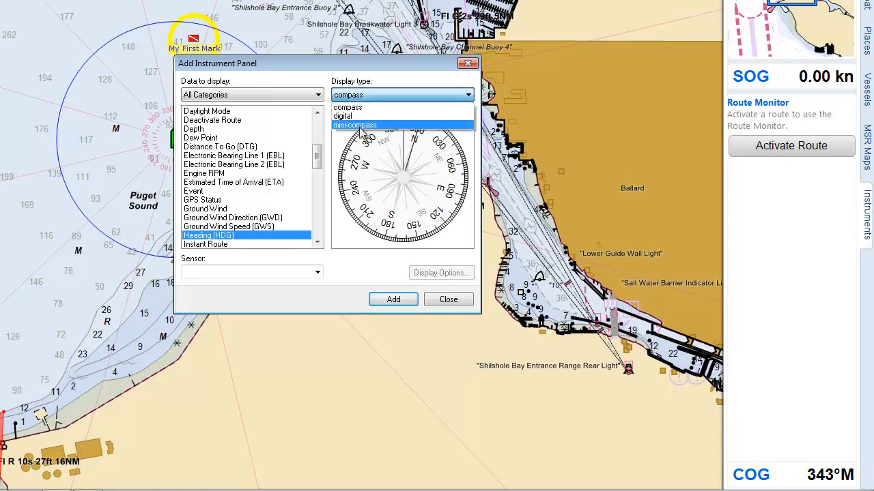
{"action": "left_click", "coordinate": [367, 125]}
{"action": "left_click", "coordinate": [378, 98]}
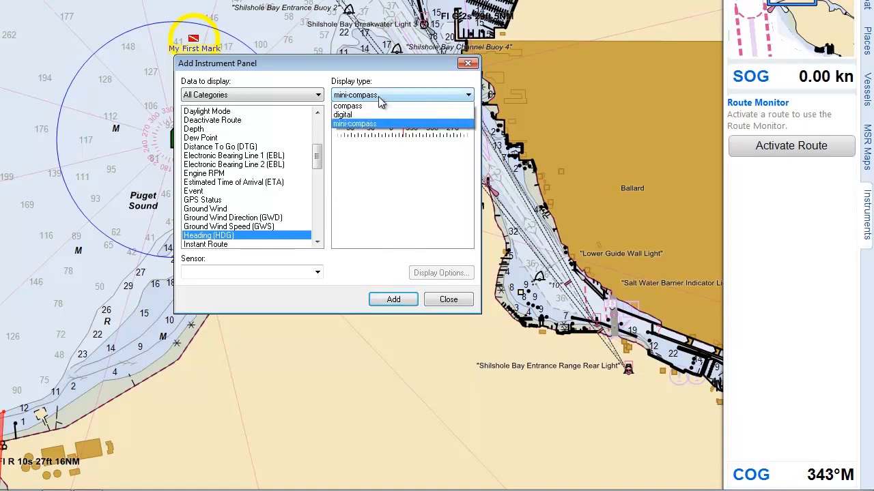
{"action": "left_click", "coordinate": [367, 116]}
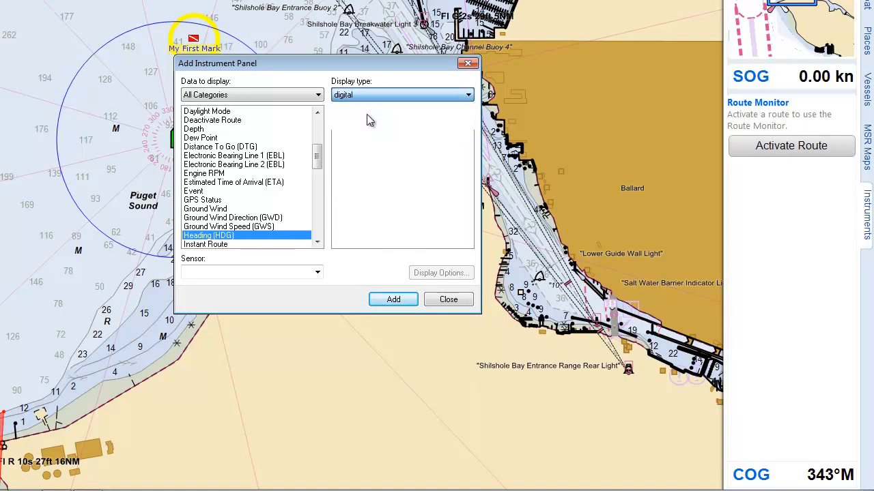
{"action": "left_click", "coordinate": [394, 299]}
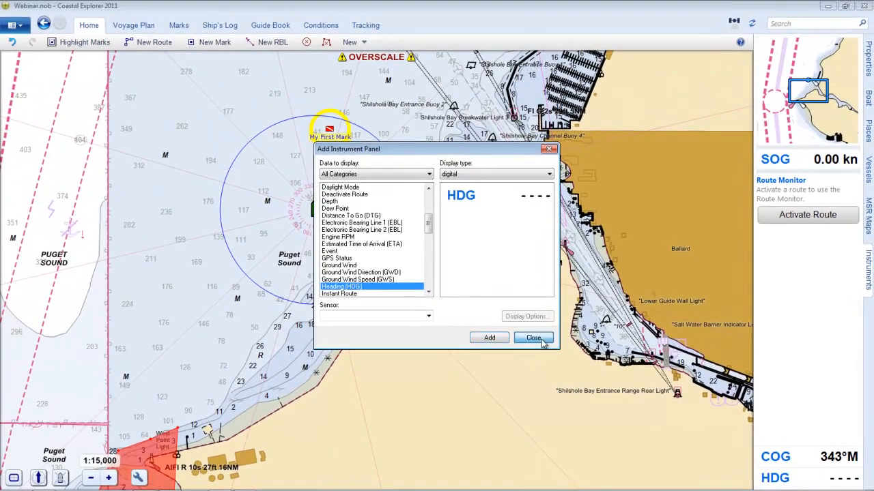
{"action": "left_click", "coordinate": [542, 341]}
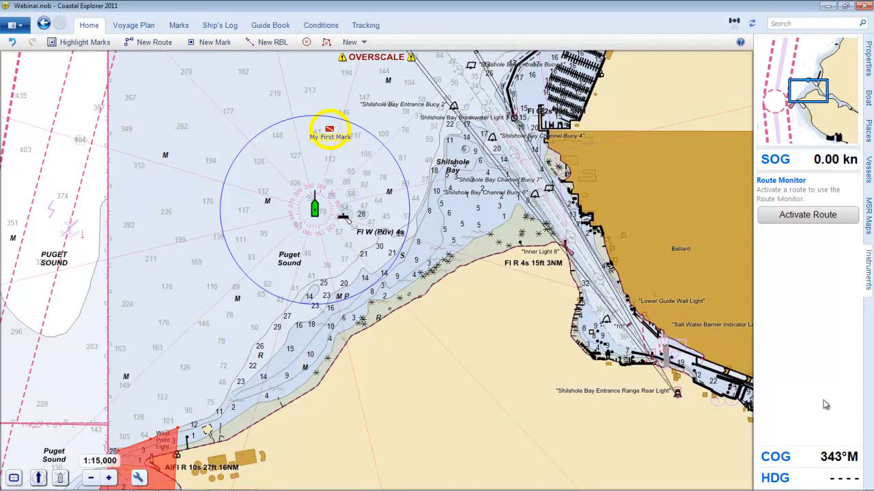
Move the COG and HDG panels up between the SOG panel and the Route Monitor
{"action": "key", "text": "alt"}
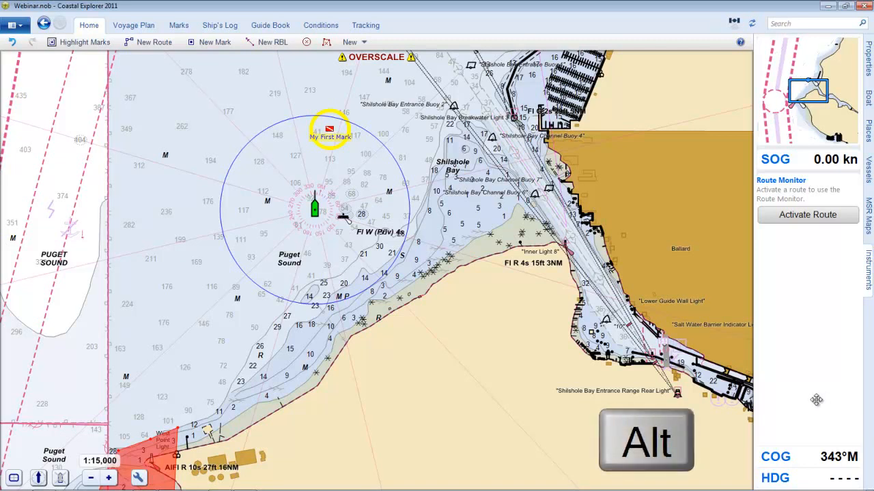
{"action": "left_click_drag", "start_coordinate": [799, 456], "coordinate": [764, 184]}
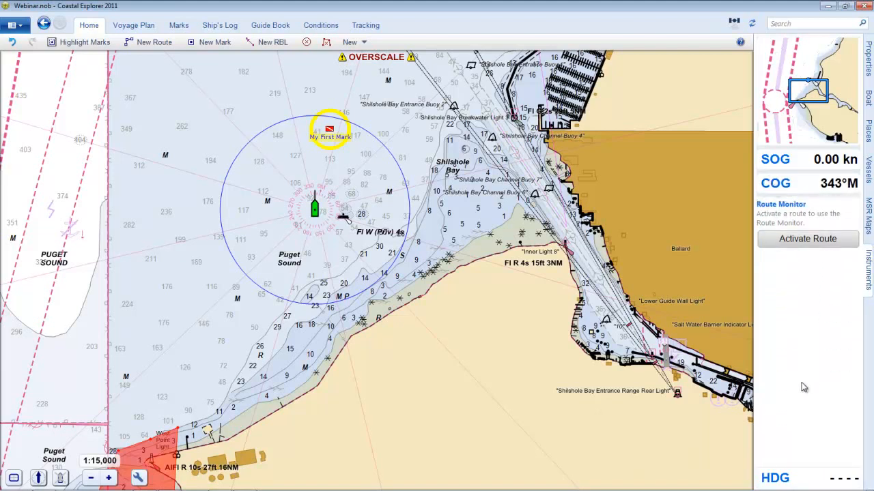
{"action": "key", "text": "alt"}
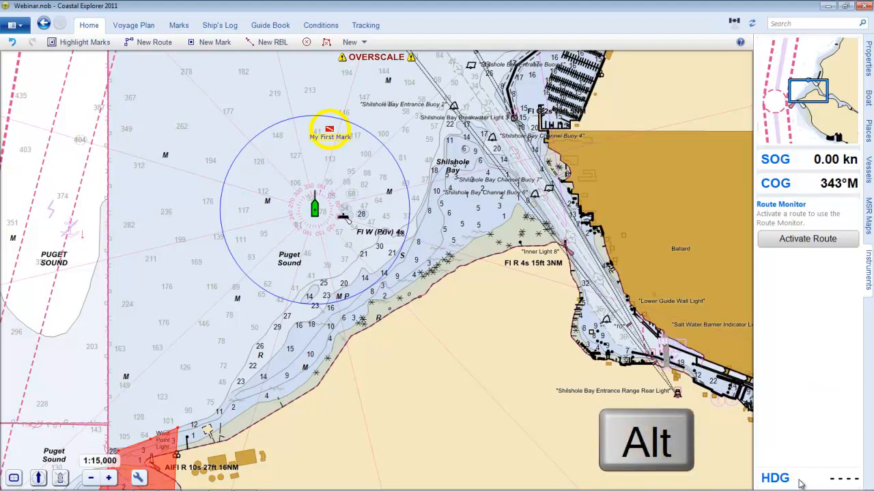
{"action": "left_click_drag", "start_coordinate": [797, 479], "coordinate": [804, 210]}
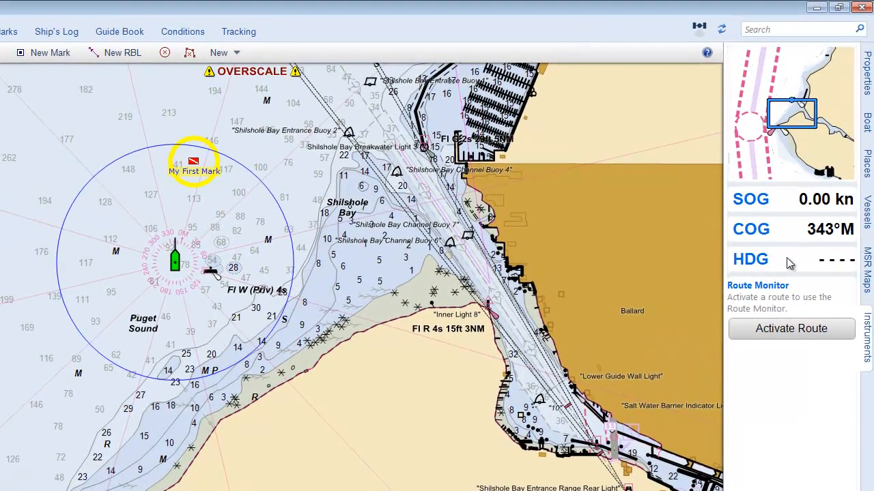
Change the HDG panel's display type to mini-compass
{"action": "right_click", "coordinate": [771, 259]}
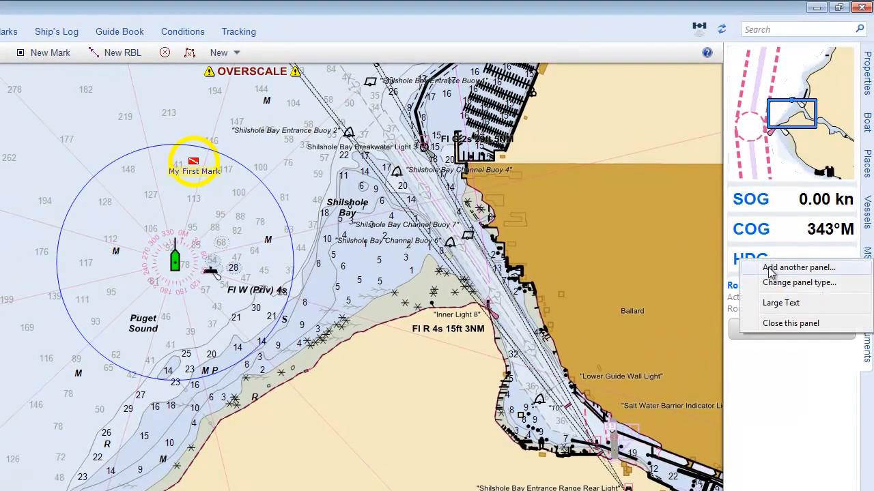
{"action": "left_click", "coordinate": [770, 284]}
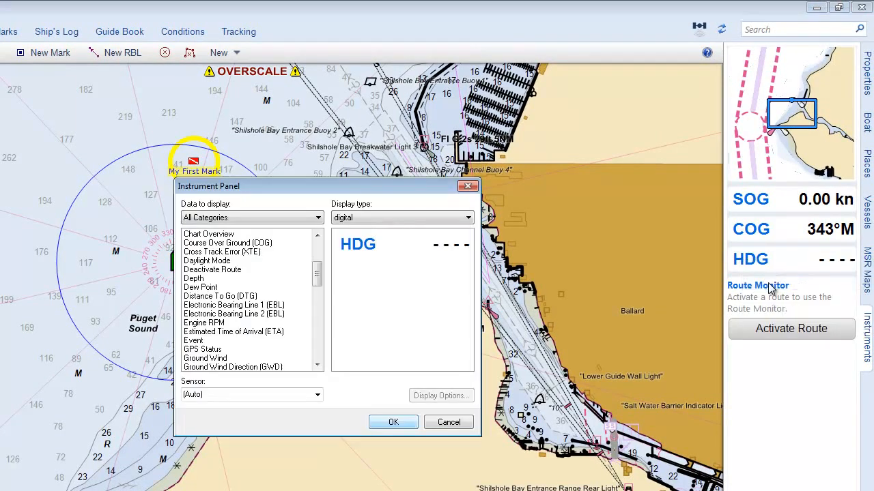
{"action": "left_click", "coordinate": [354, 222]}
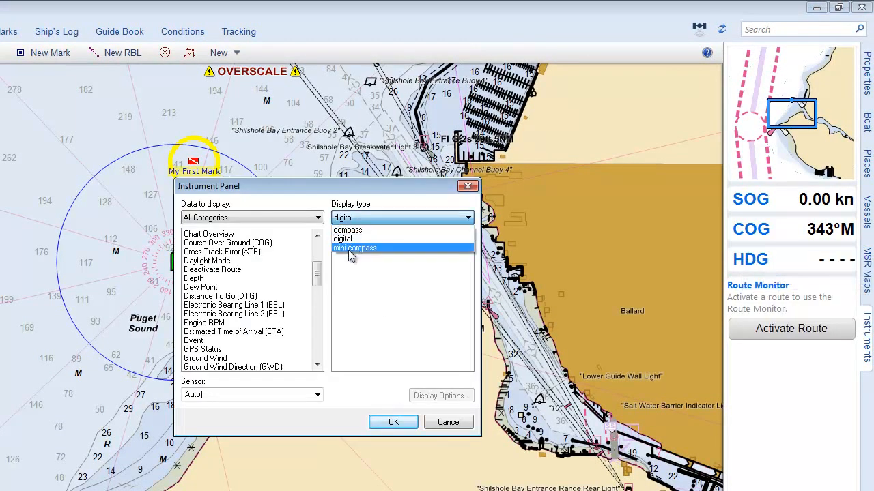
{"action": "left_click", "coordinate": [353, 249]}
{"action": "left_click", "coordinate": [395, 423]}
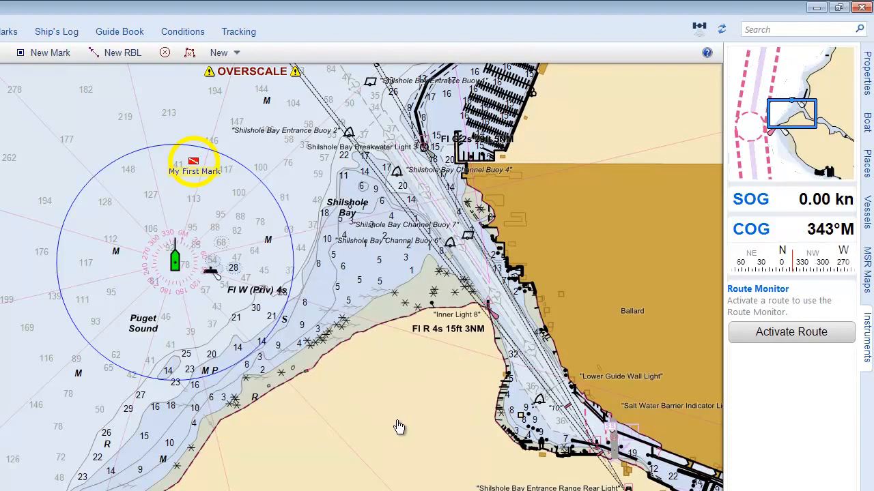
Show the SOG and COG panels in large text
{"action": "right_click", "coordinate": [781, 205]}
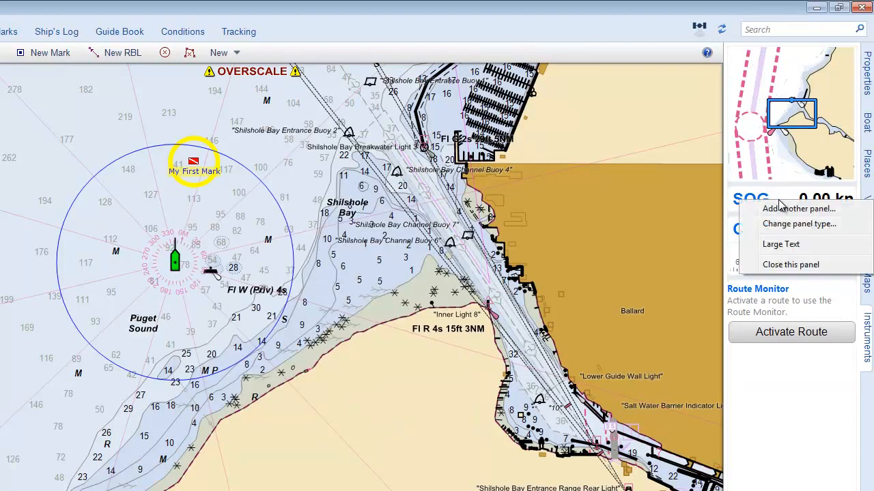
{"action": "left_click", "coordinate": [781, 245]}
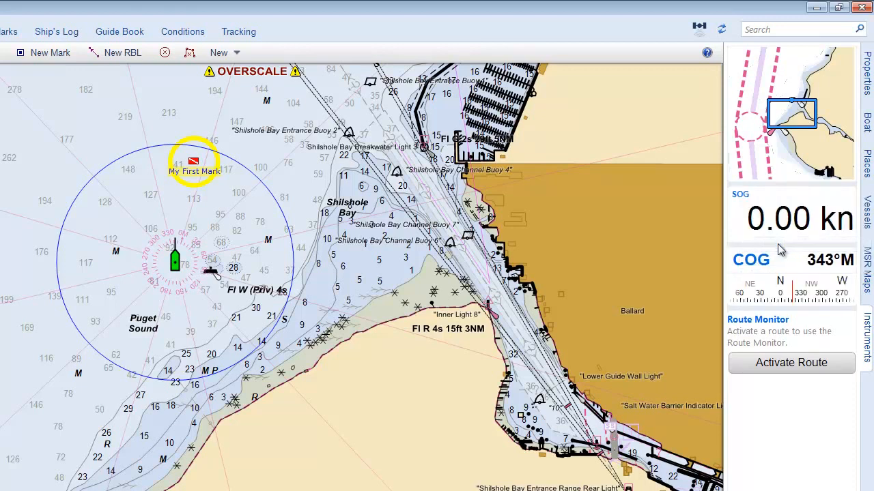
{"action": "right_click", "coordinate": [771, 265]}
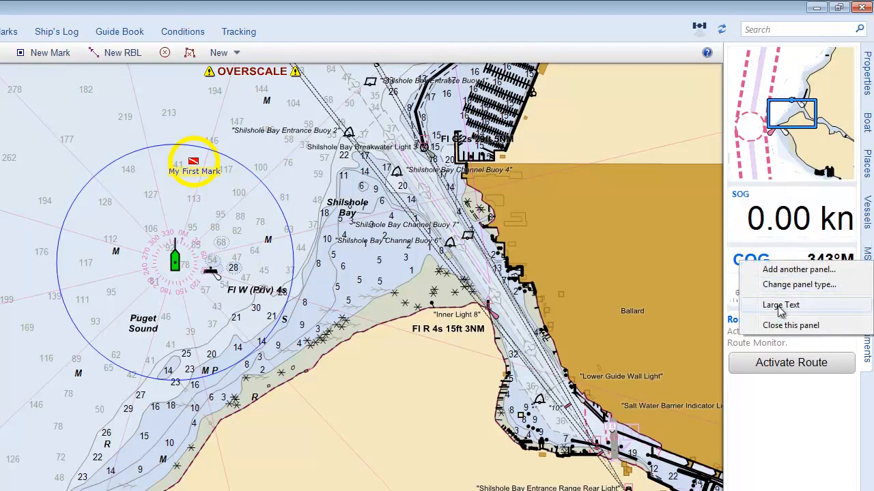
{"action": "left_click", "coordinate": [774, 306]}
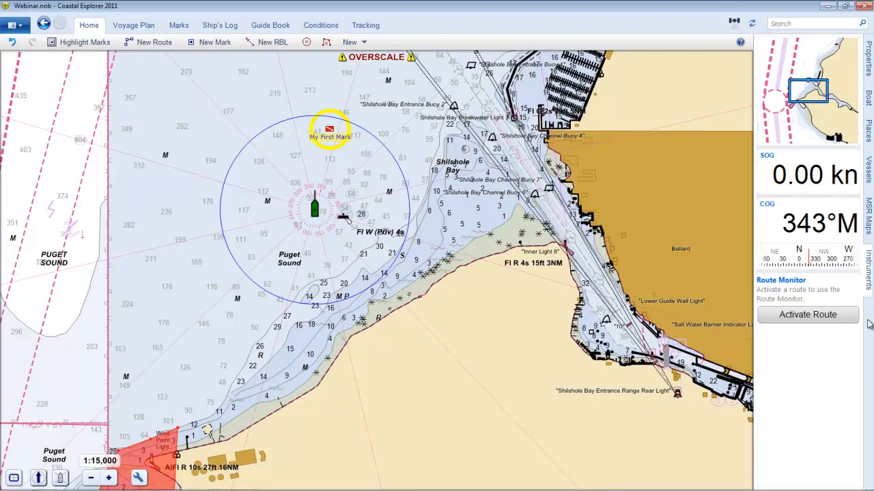
Create a new task pane after the Instruments pane and open it
{"action": "right_click", "coordinate": [870, 323]}
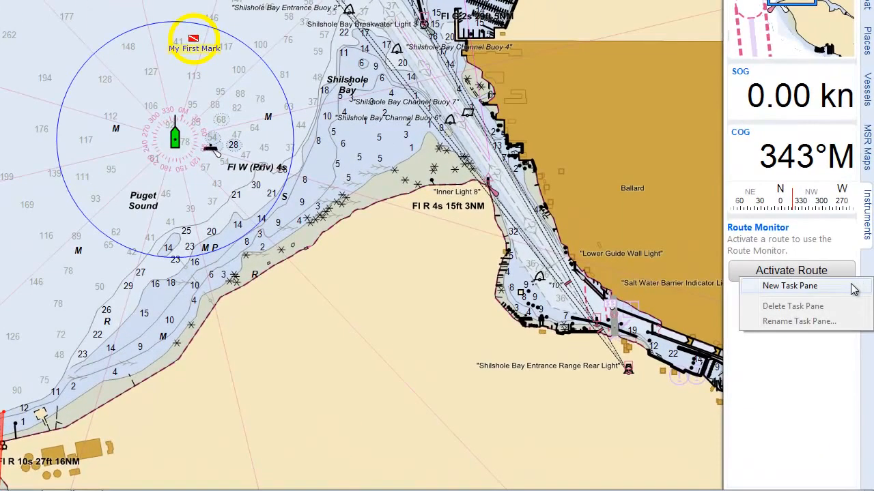
{"action": "left_click", "coordinate": [853, 287]}
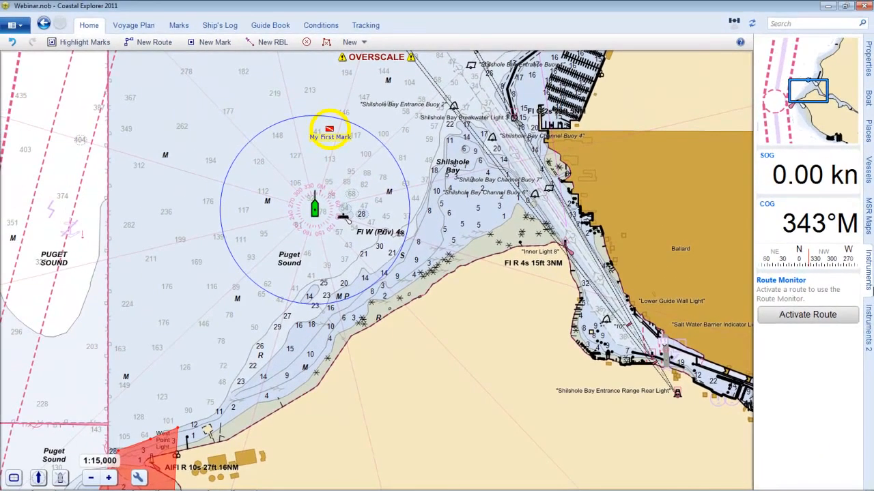
{"action": "left_click", "coordinate": [868, 323]}
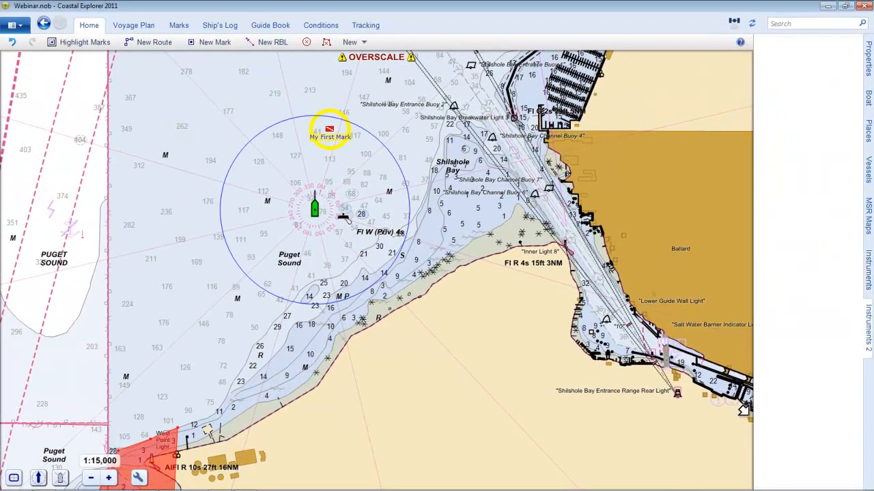
Add a Deactivate Route button panel to the empty new task pane
{"action": "right_click", "coordinate": [796, 121]}
{"action": "left_click", "coordinate": [798, 130]}
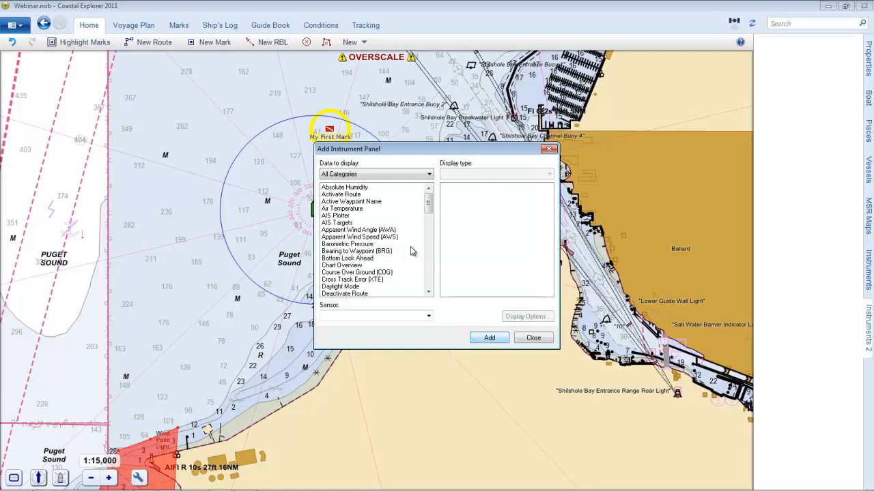
{"action": "left_click", "coordinate": [365, 293]}
{"action": "left_click", "coordinate": [491, 340]}
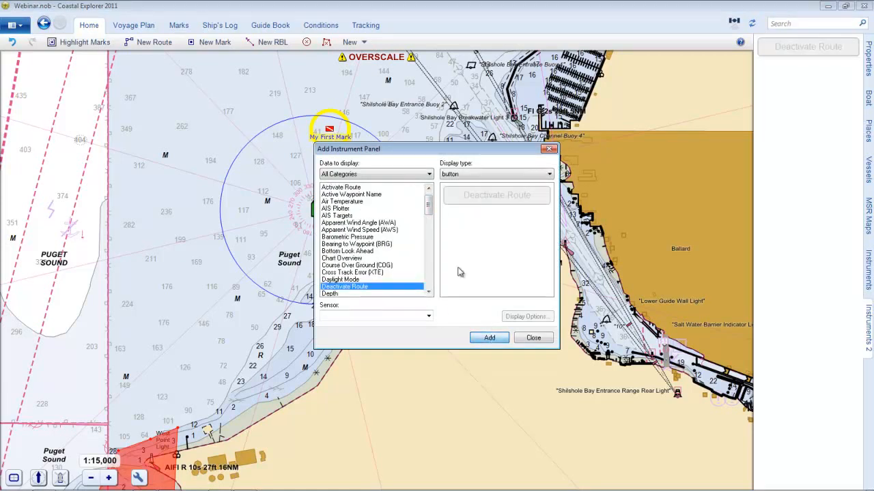
Add a Route Monitor panel with the default display type below Deactivate Route and finish adding panels
{"action": "left_click_drag", "start_coordinate": [430, 205], "coordinate": [435, 267]}
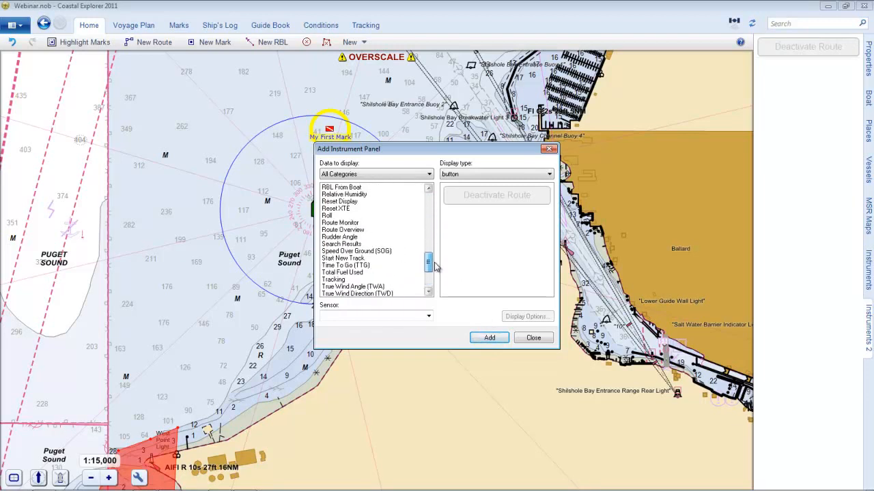
{"action": "left_click", "coordinate": [354, 225]}
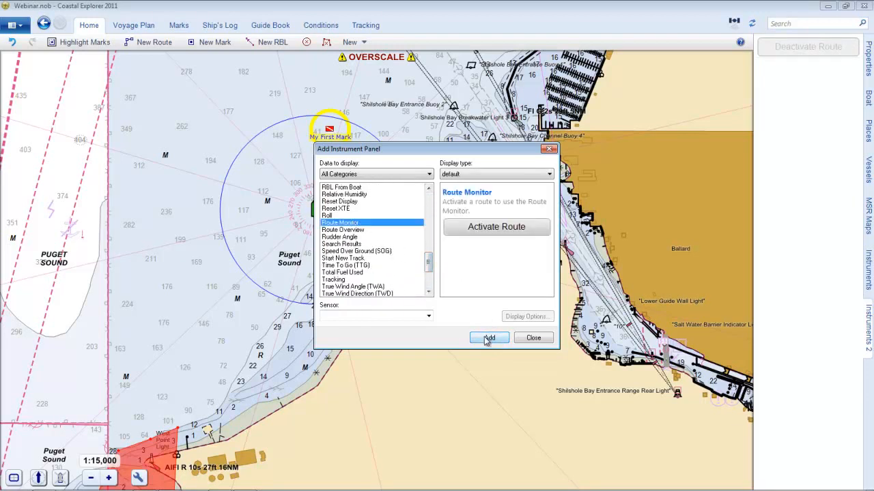
{"action": "left_click", "coordinate": [490, 339]}
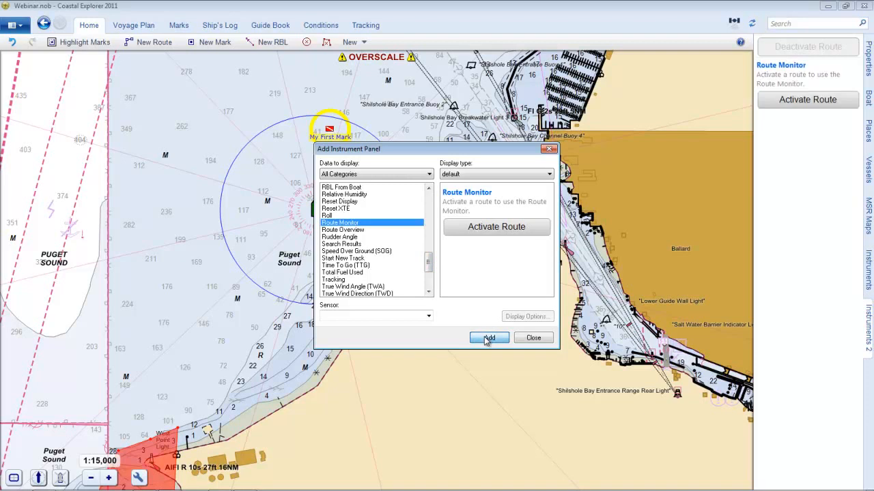
{"action": "left_click", "coordinate": [533, 339]}
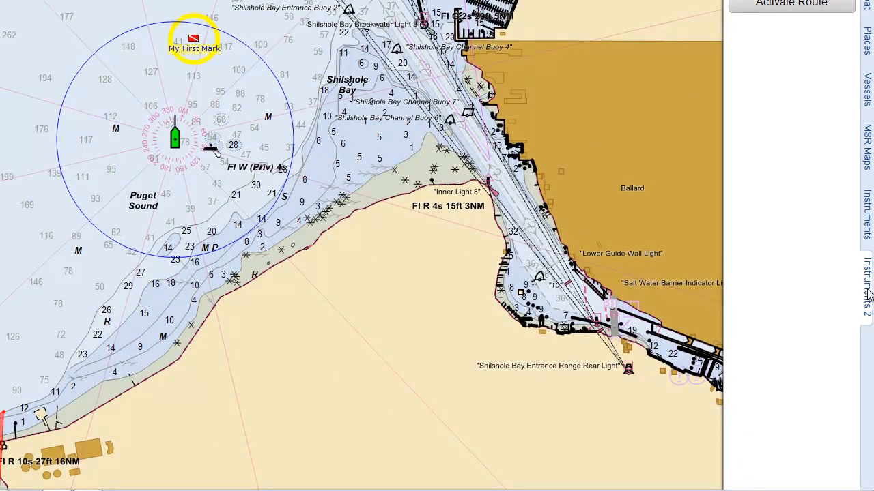
Rename the Instruments 2 task pane as Route Info
{"action": "right_click", "coordinate": [868, 295]}
{"action": "left_click", "coordinate": [825, 334]}
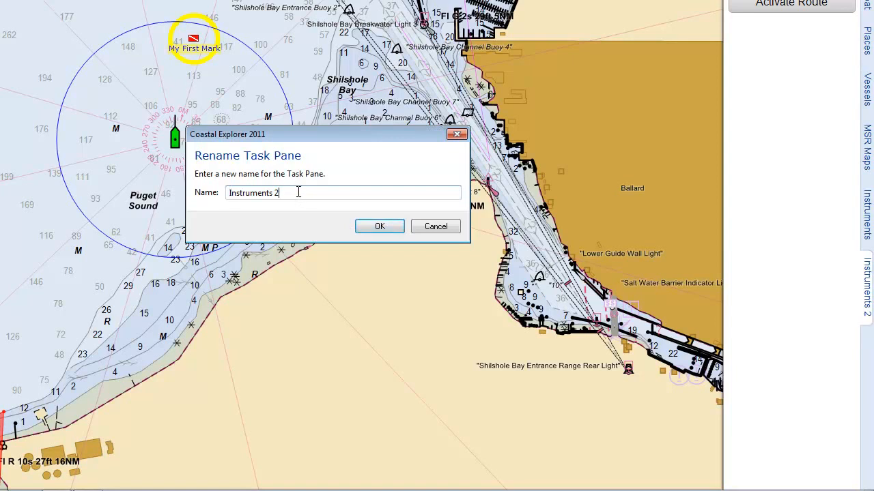
{"action": "type", "text": "Rout"}
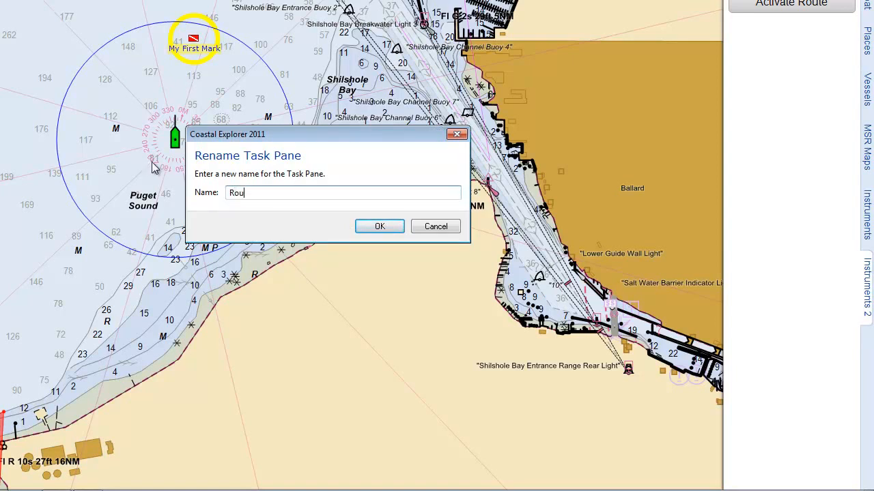
{"action": "type", "text": "e Info"}
{"action": "left_click", "coordinate": [377, 226]}
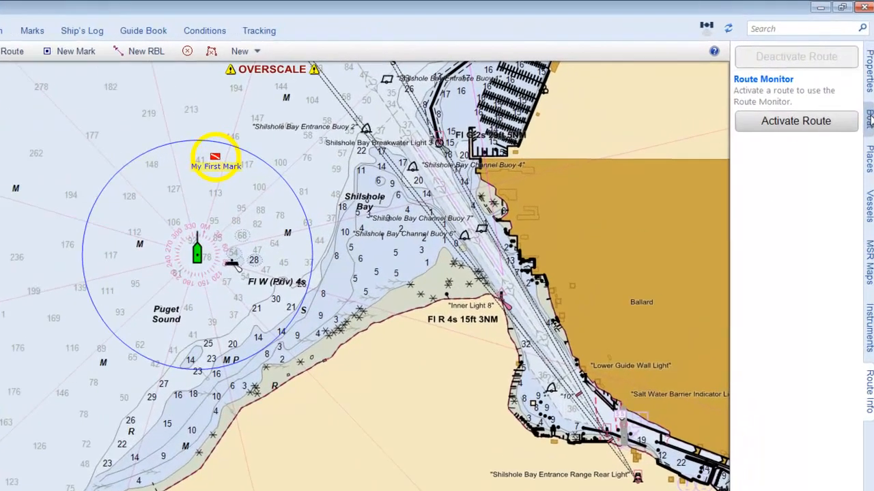
Open the boat settings, try the Small boat symbol, and set the symbol back to Medium
{"action": "left_click", "coordinate": [869, 97]}
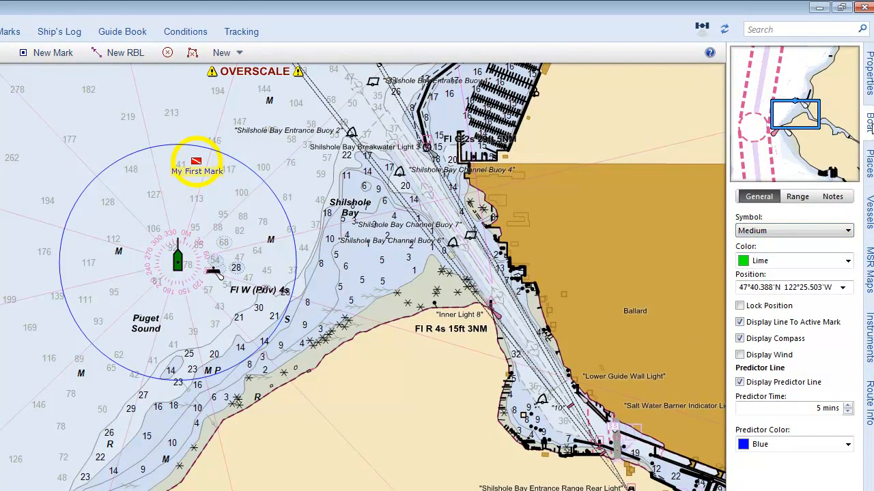
{"action": "left_click", "coordinate": [776, 234]}
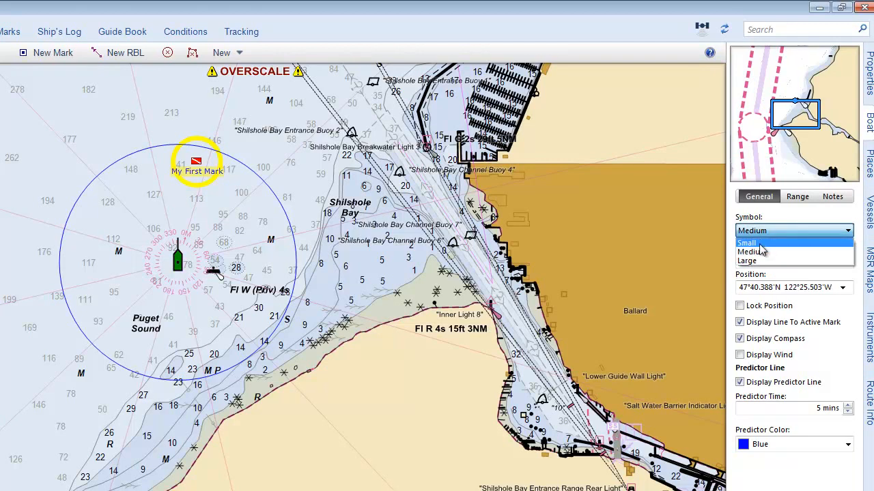
{"action": "left_click", "coordinate": [775, 239]}
{"action": "left_click", "coordinate": [779, 234]}
{"action": "left_click", "coordinate": [775, 249]}
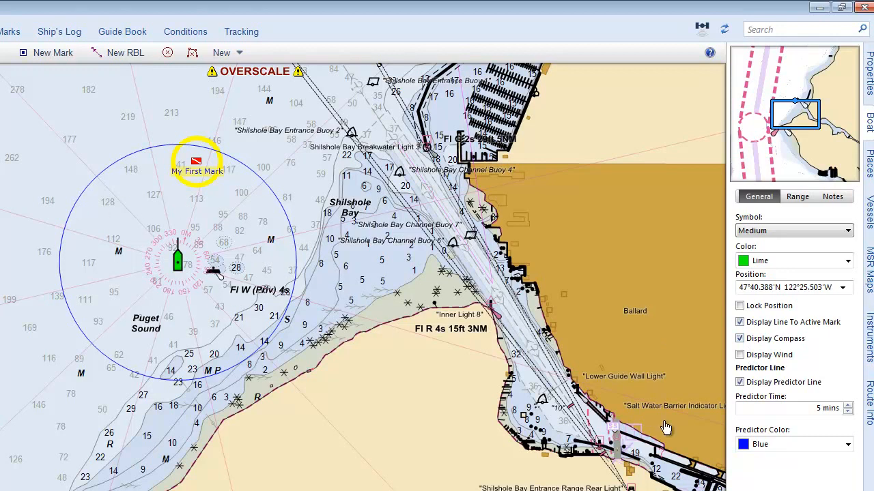
Turn off the compass and wind displays around the boat symbol
{"action": "left_click", "coordinate": [741, 340]}
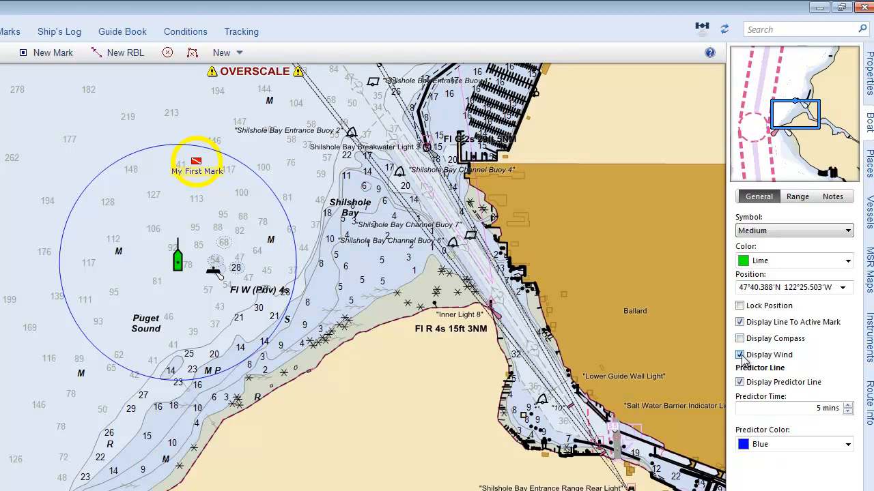
{"action": "left_click", "coordinate": [741, 355]}
Get the boat moving ahead at 5 kn on the chart and reopen the boat settings
{"action": "key", "text": "Up"}
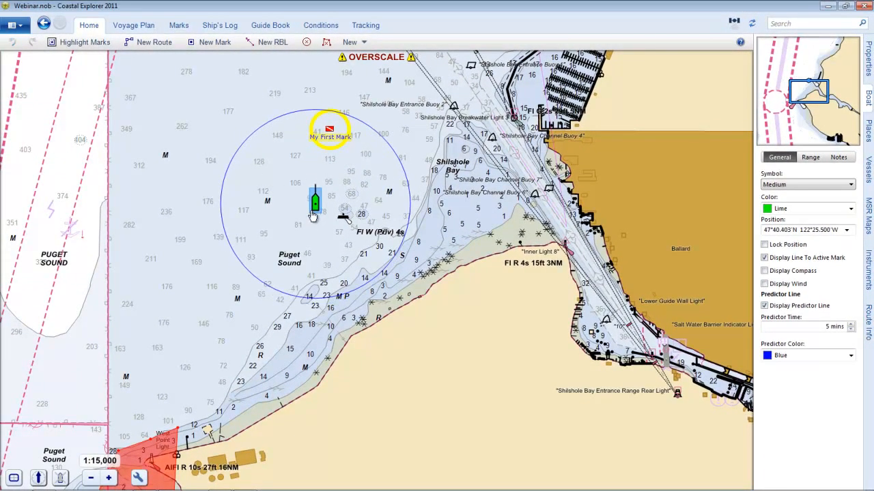
{"action": "double_click", "coordinate": [312, 215]}
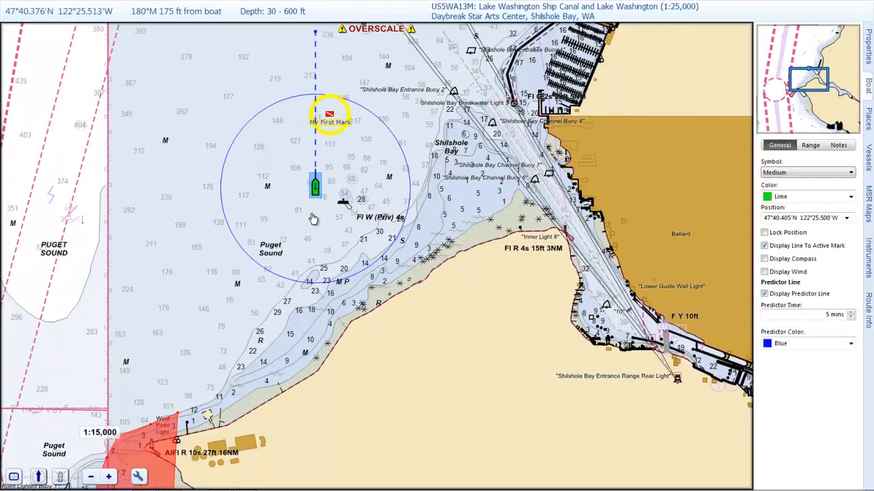
{"action": "left_click", "coordinate": [867, 99]}
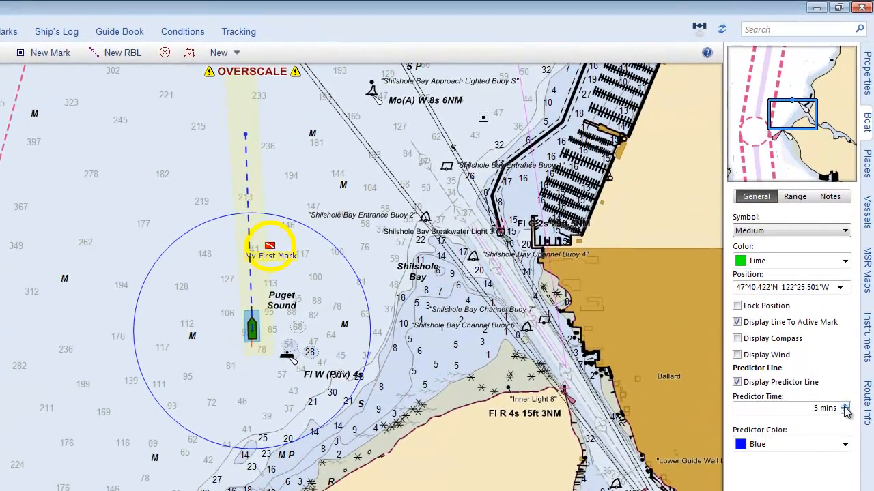
Try longer and shorter predictor line times, starting with 6 mins, and return the predictor time to 5 mins
{"action": "left_click", "coordinate": [850, 327]}
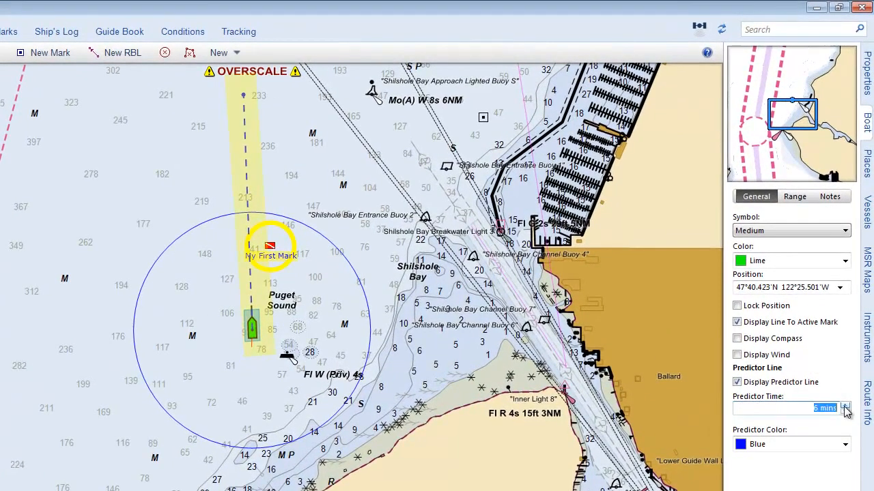
{"action": "left_click", "coordinate": [845, 412]}
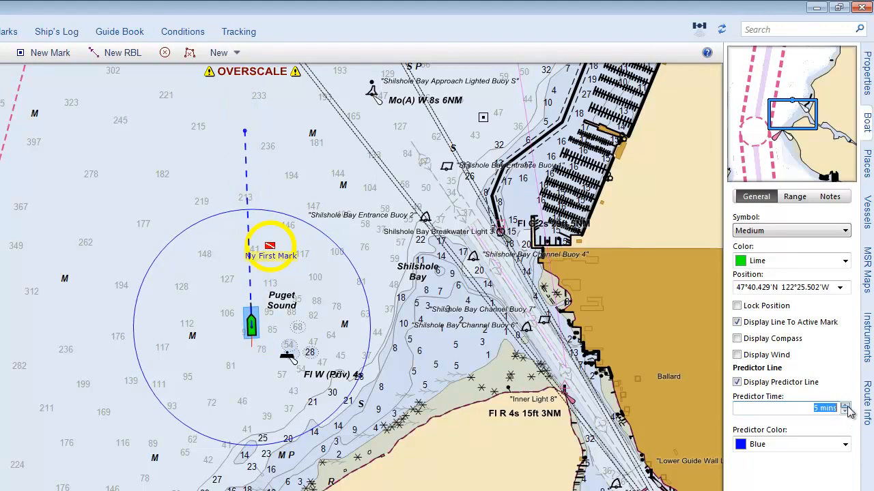
{"action": "left_click", "coordinate": [845, 411]}
{"action": "left_click", "coordinate": [845, 412]}
{"action": "left_click", "coordinate": [846, 405]}
{"action": "left_click", "coordinate": [845, 406]}
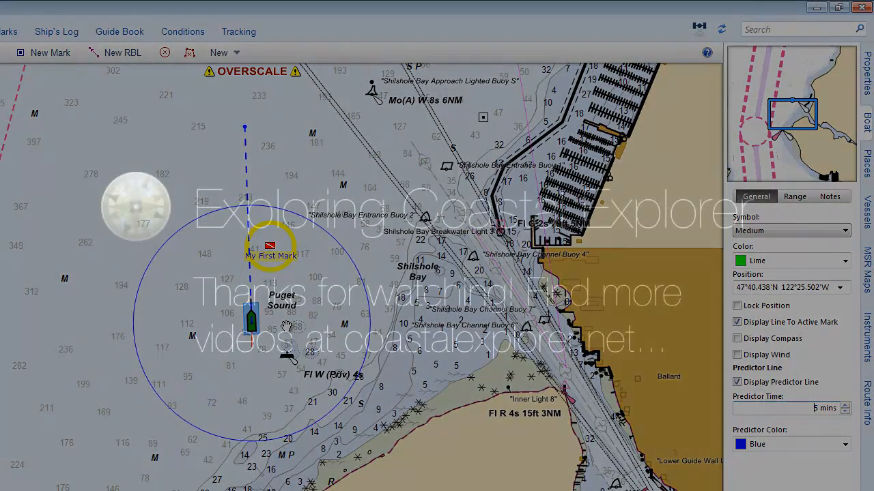